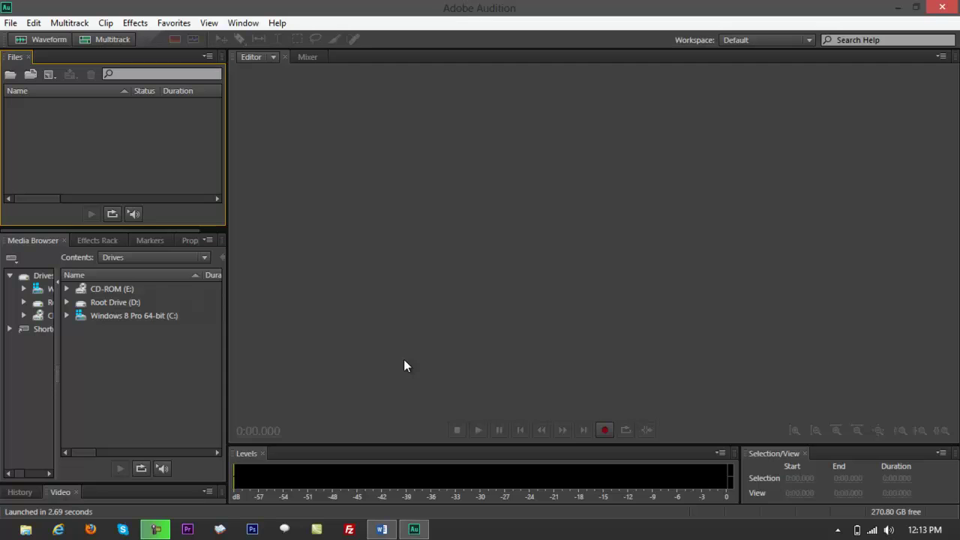
Create a stereo waveform audio file named voiceover0001 with a 44100 Hz sample rate and 32 (float) bit depth.
{"action": "left_click", "coordinate": [338, 330]}
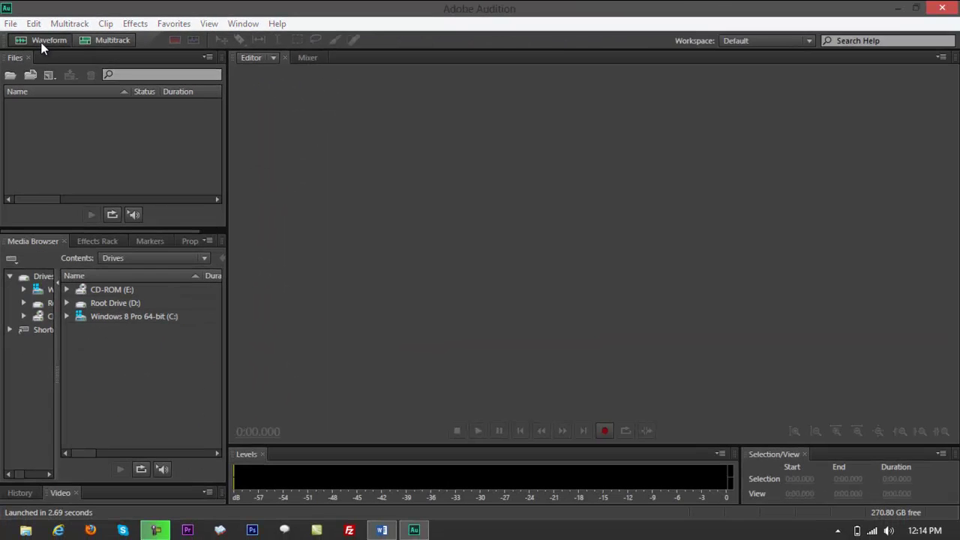
{"action": "left_click", "coordinate": [139, 143]}
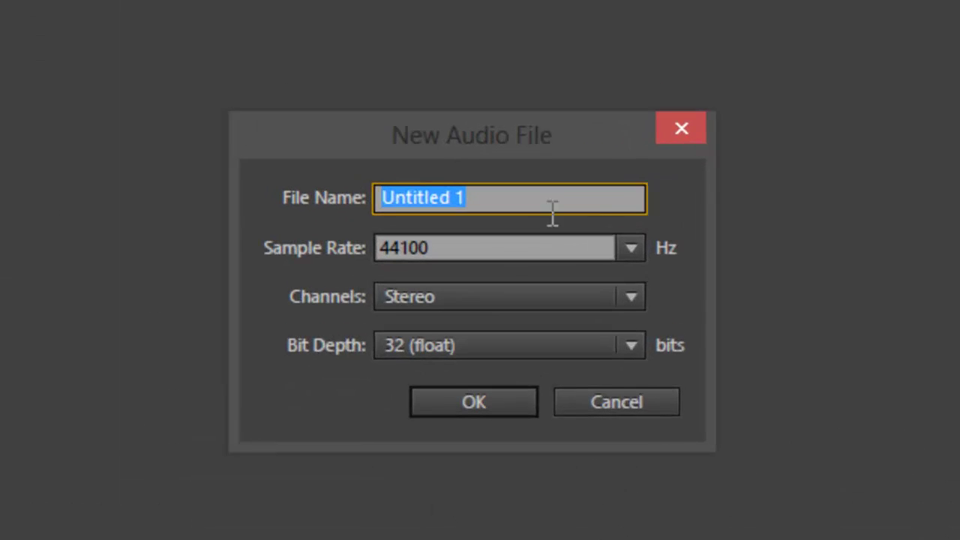
{"action": "type", "text": "voiceo"}
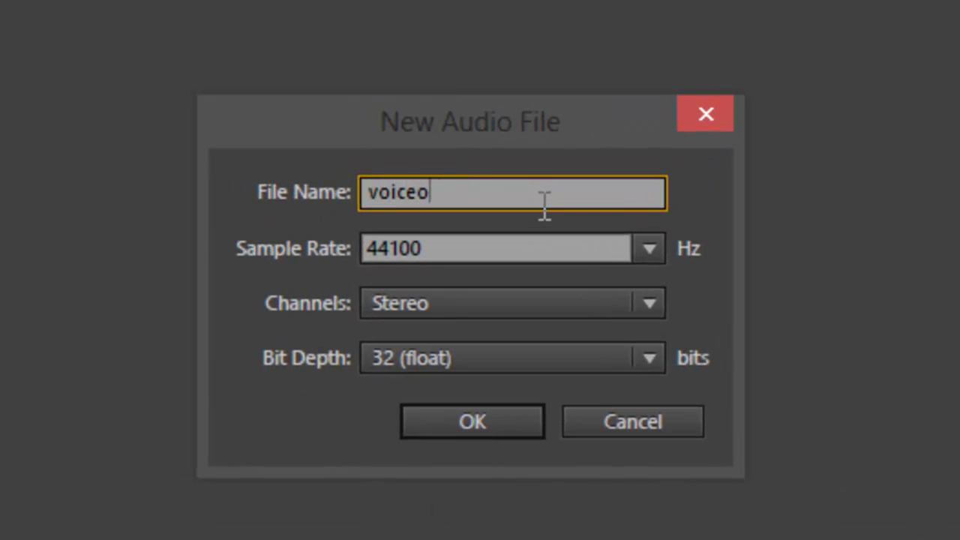
{"action": "type", "text": "ver0001"}
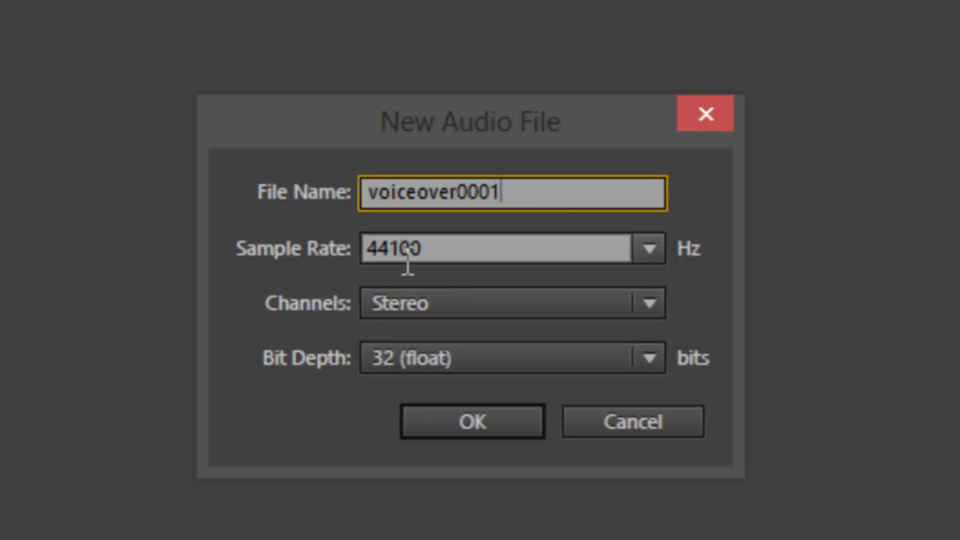
{"action": "left_click", "coordinate": [659, 256]}
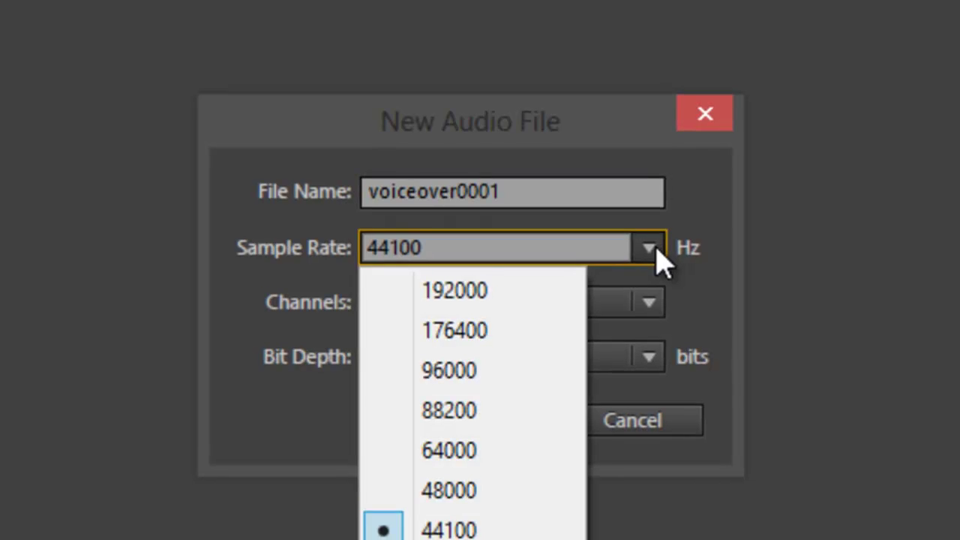
{"action": "left_click", "coordinate": [345, 179]}
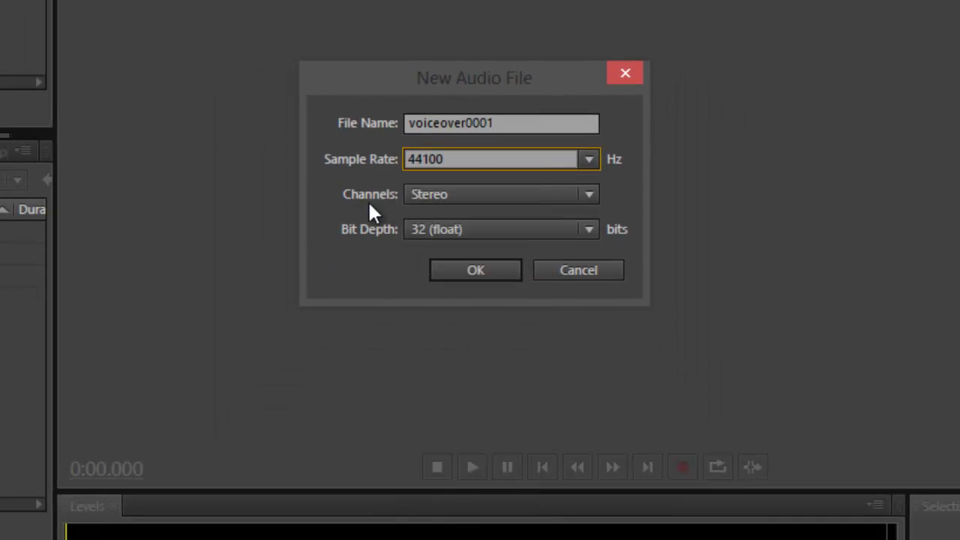
{"action": "left_click", "coordinate": [436, 198]}
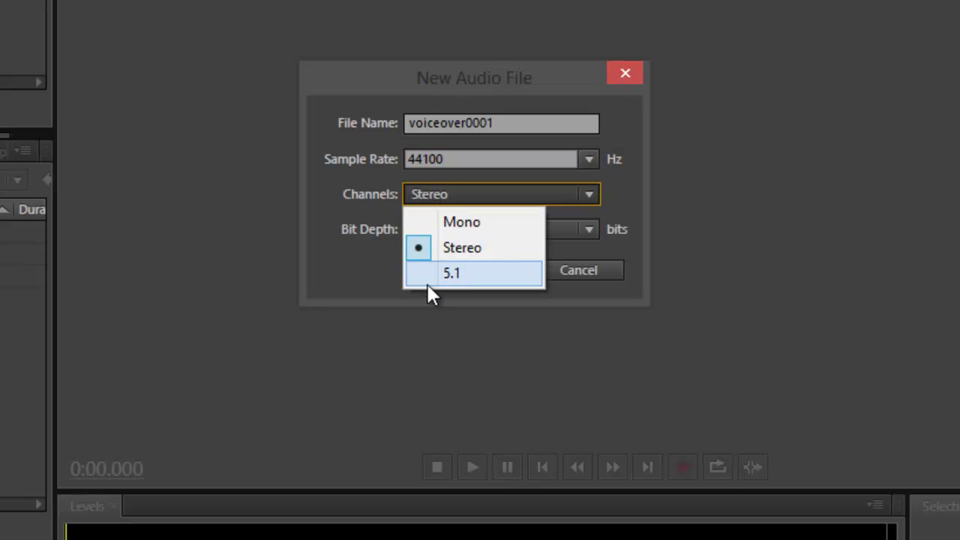
{"action": "left_click", "coordinate": [352, 258]}
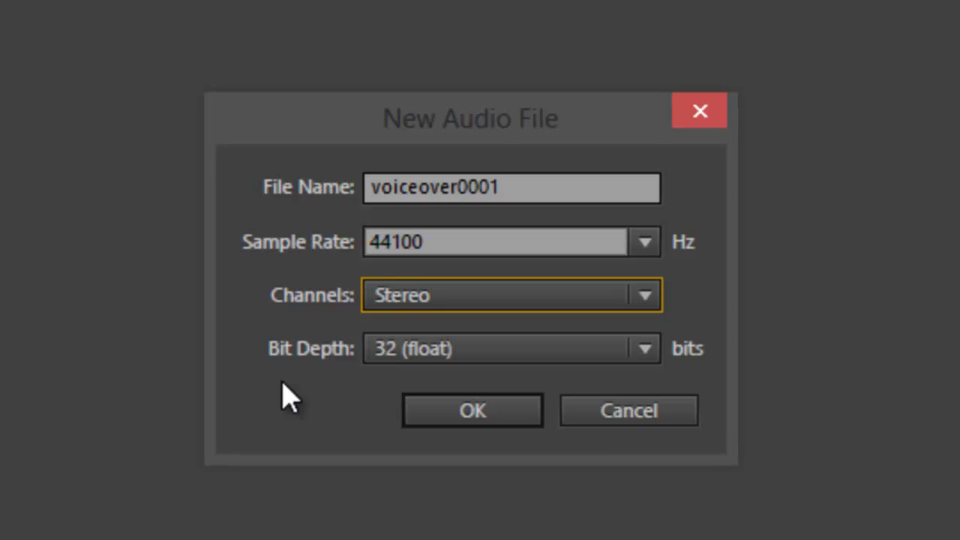
{"action": "left_click", "coordinate": [434, 351]}
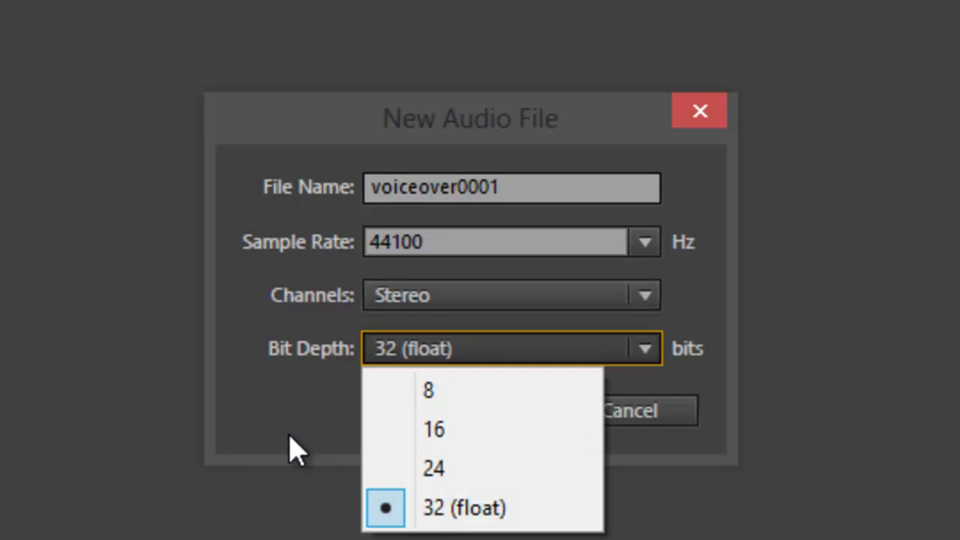
{"action": "left_click", "coordinate": [240, 429]}
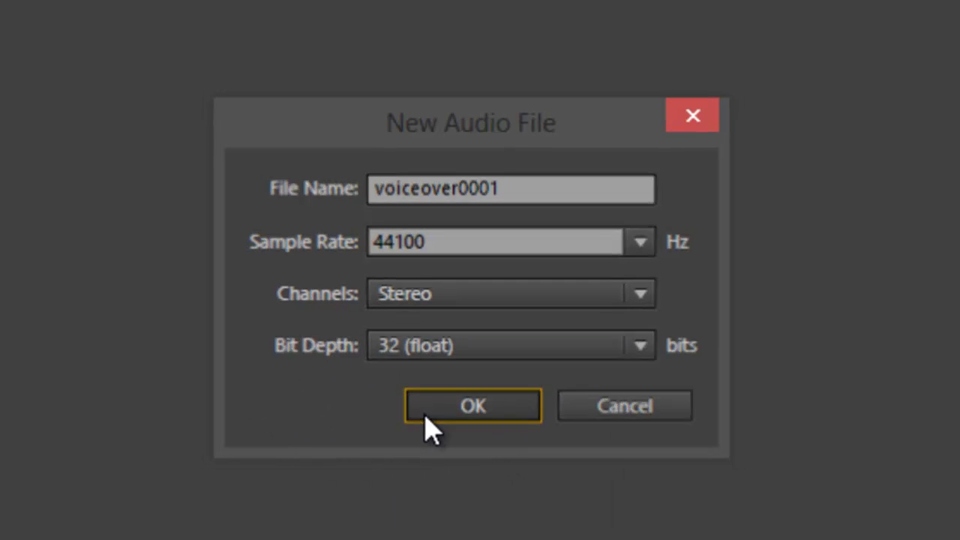
{"action": "left_click", "coordinate": [425, 423]}
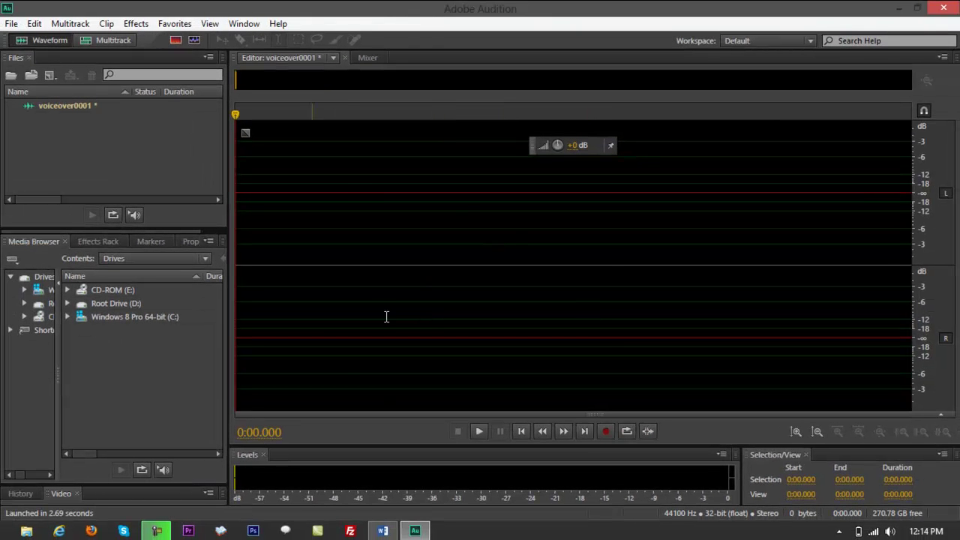
Record a short test take into voiceover0001 and play back its beginning.
{"action": "left_click", "coordinate": [606, 431]}
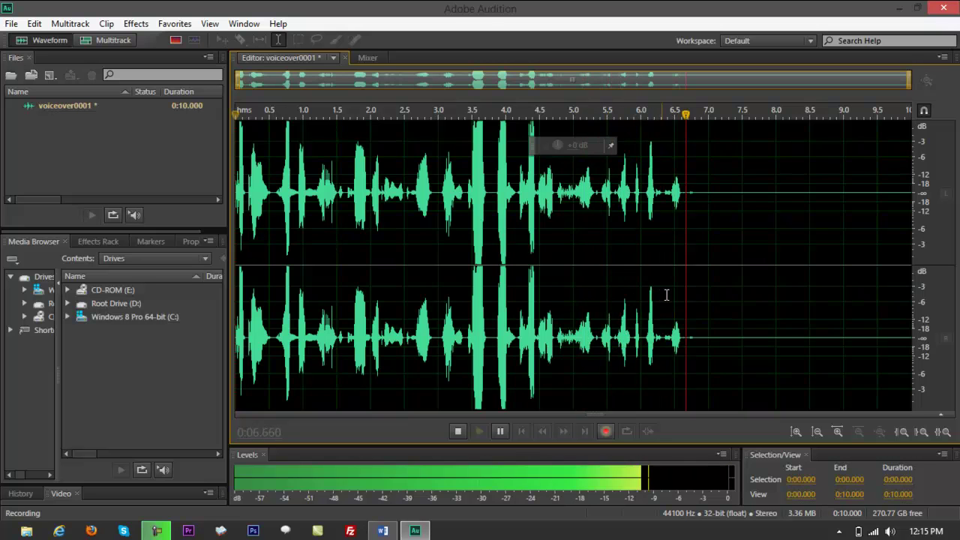
{"action": "key", "text": "space"}
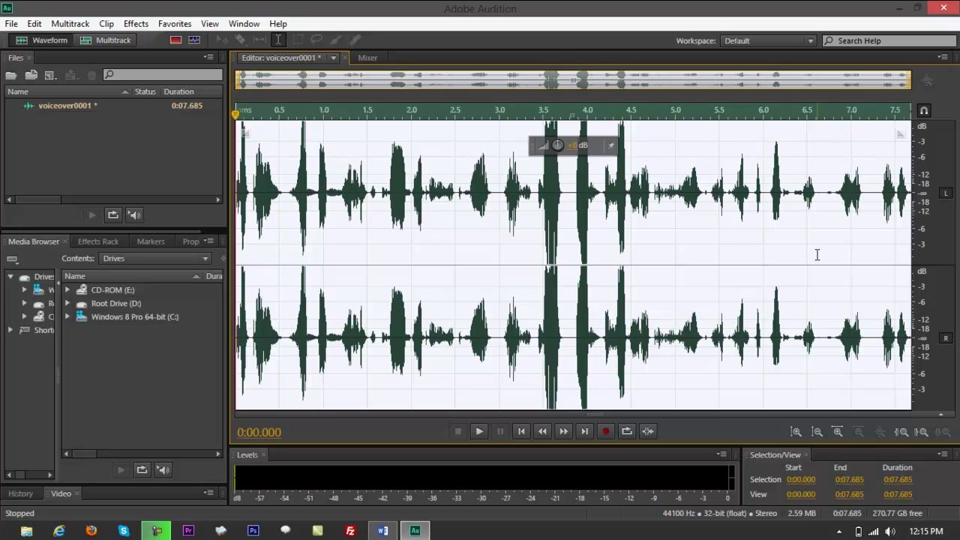
{"action": "key", "text": "space"}
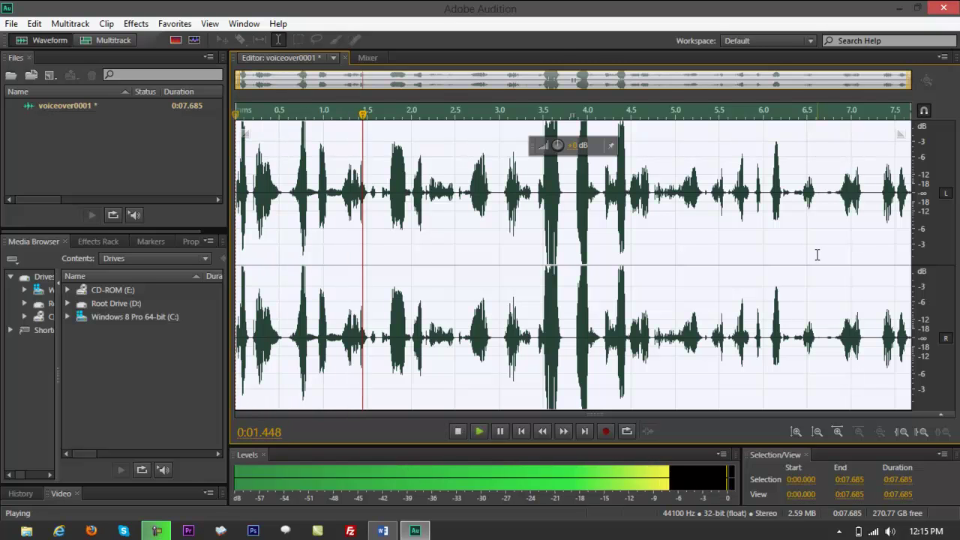
{"action": "key", "text": "space"}
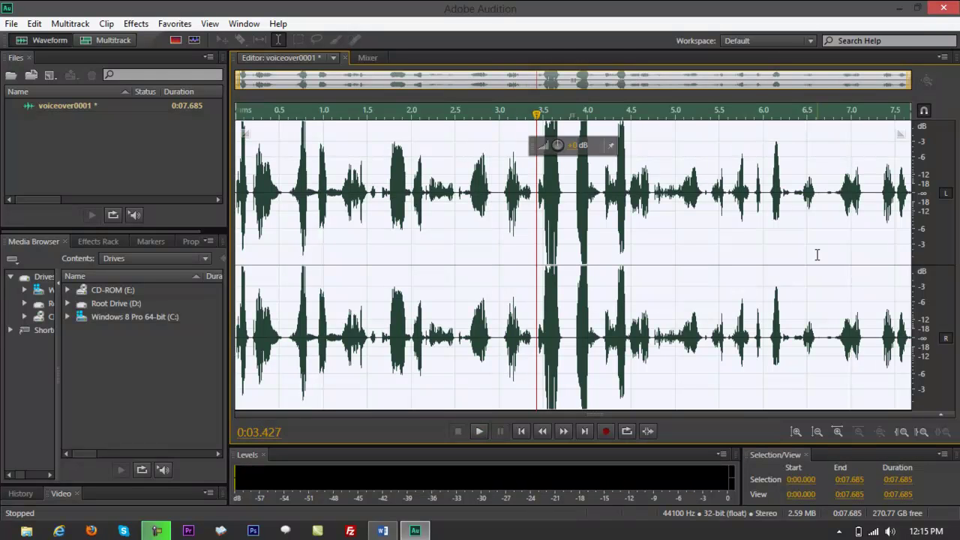
Delete the entire test recording from the voiceover0001 waveform.
{"action": "key", "text": "ctrl+shift+a"}
{"action": "key", "text": "Home"}
{"action": "key", "text": "ctrl+a"}
{"action": "key", "text": "Delete"}
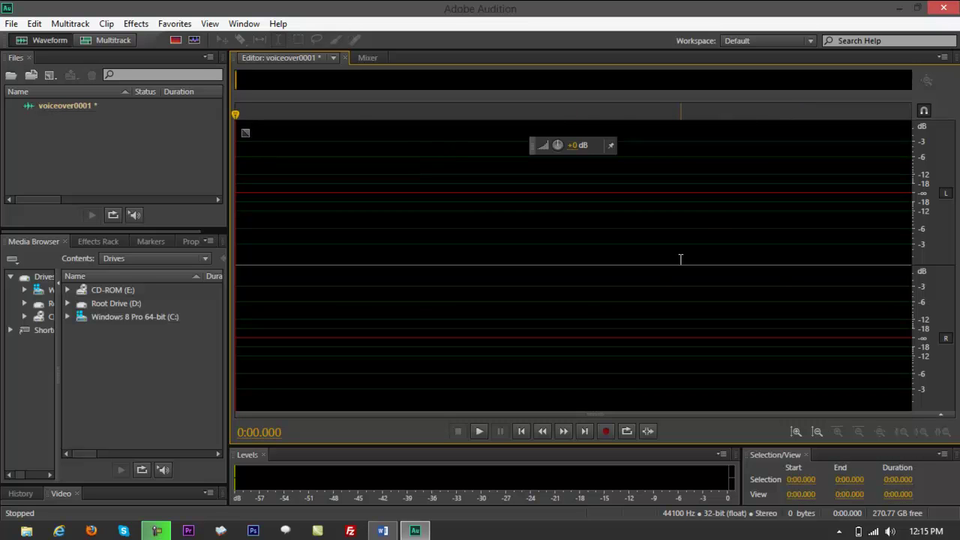
Switch to Word, set the script's zoom to 110% and reposition its window, and return to Audition.
{"action": "left_click", "coordinate": [383, 531]}
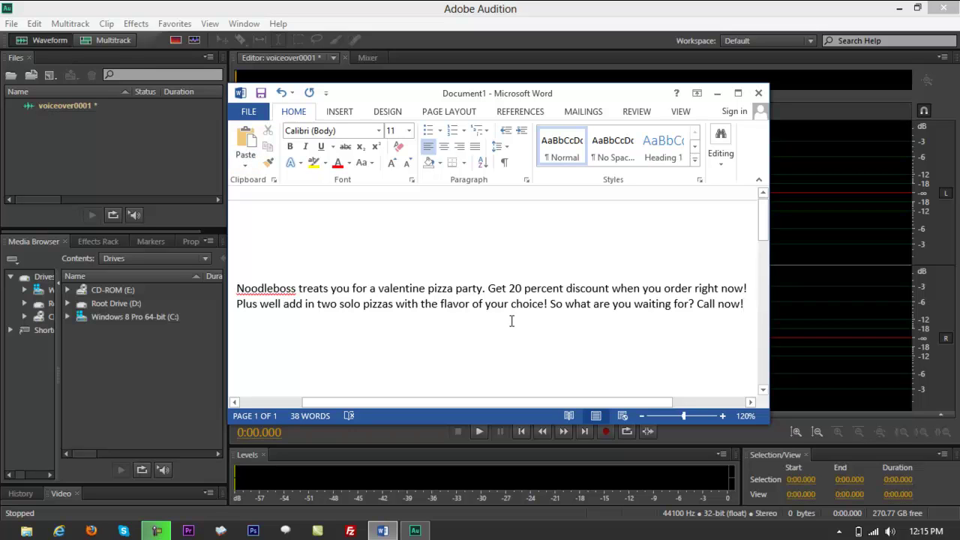
{"action": "scroll", "coordinate": [510, 321], "scroll_direction": "down", "scroll_amount": 1}
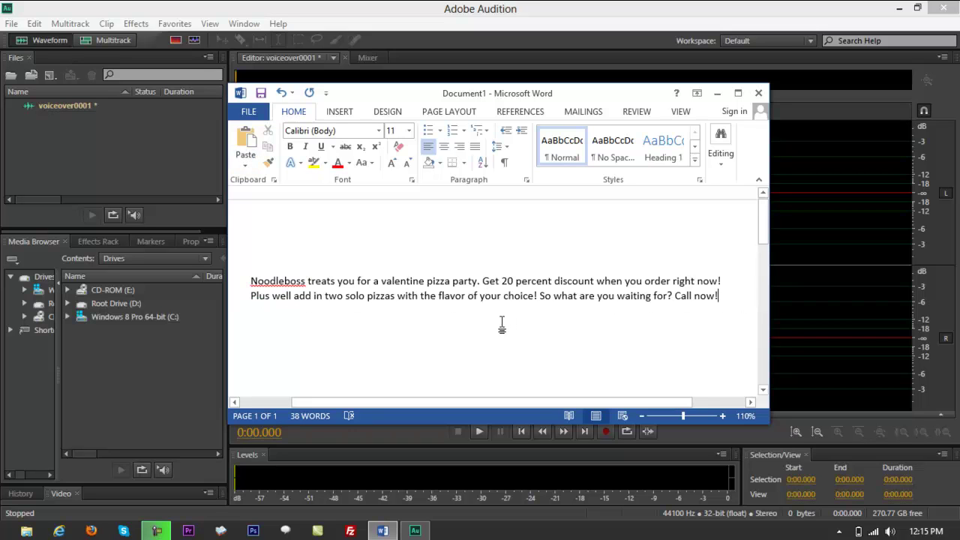
{"action": "left_click_drag", "start_coordinate": [521, 96], "coordinate": [412, 103]}
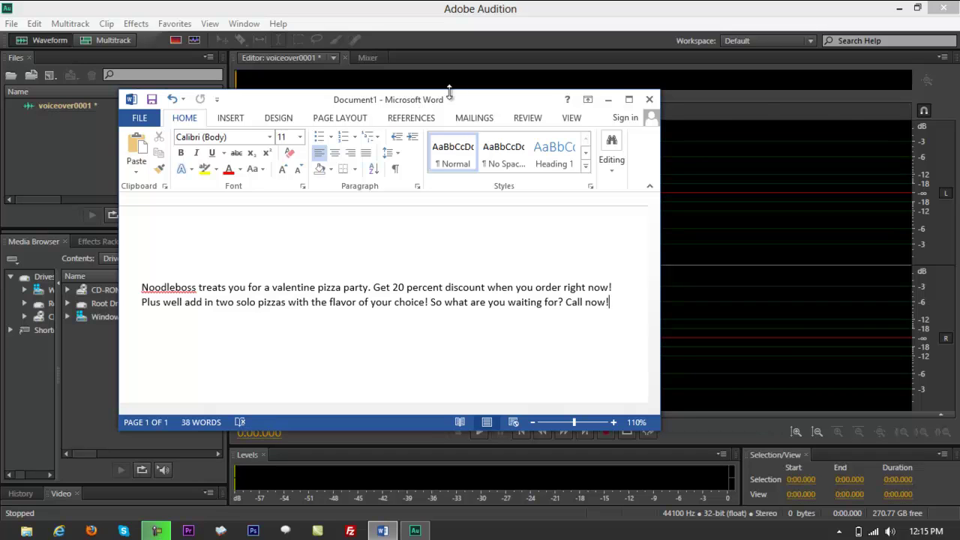
{"action": "left_click", "coordinate": [767, 260]}
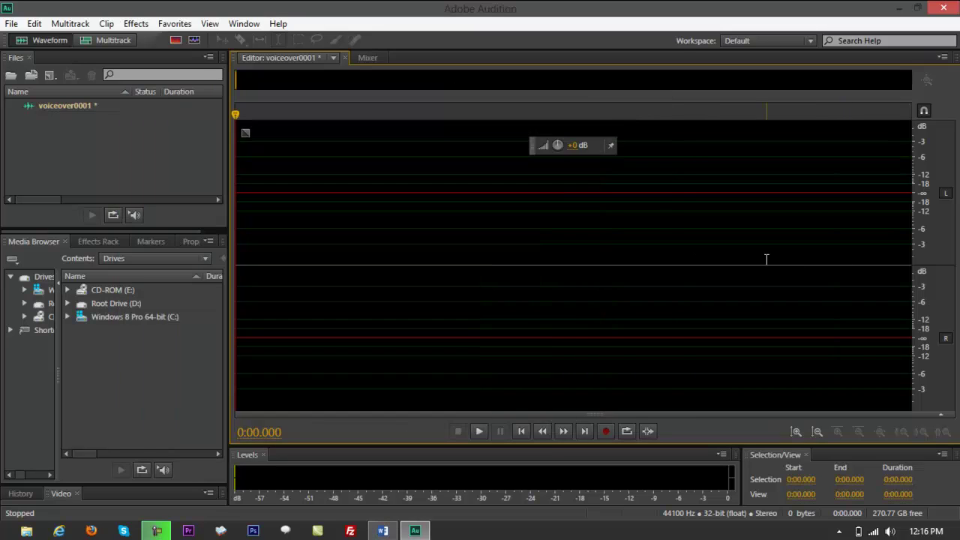
Record another trial take of about 26 seconds into the empty waveform, stop it and delete the whole take.
{"action": "left_click", "coordinate": [604, 431]}
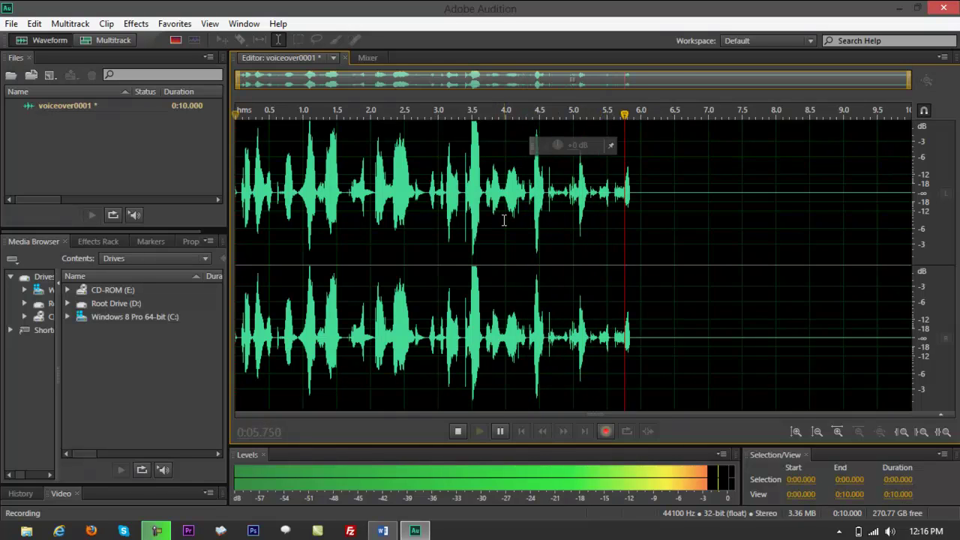
{"action": "key", "text": "alt"}
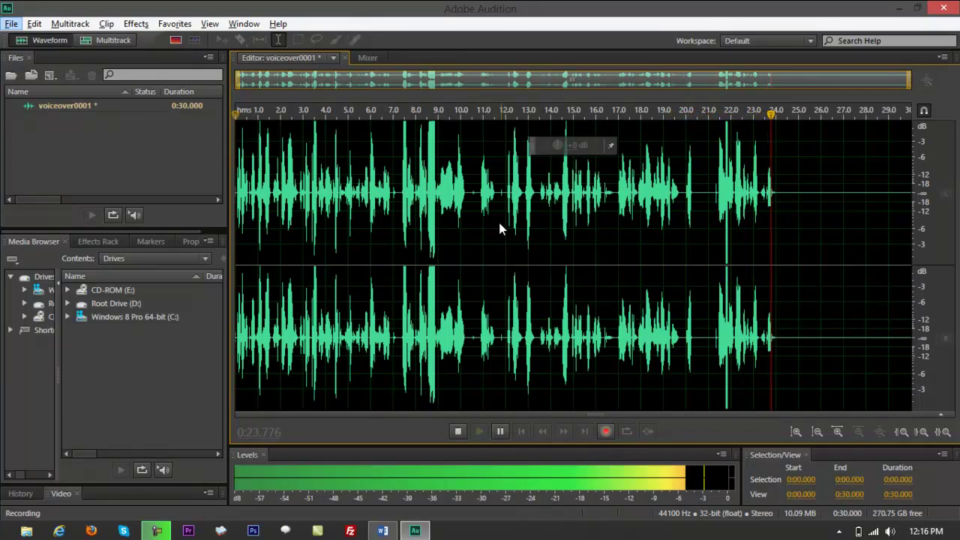
{"action": "key", "text": "alt+space"}
{"action": "left_click", "coordinate": [499, 222]}
{"action": "key", "text": "space"}
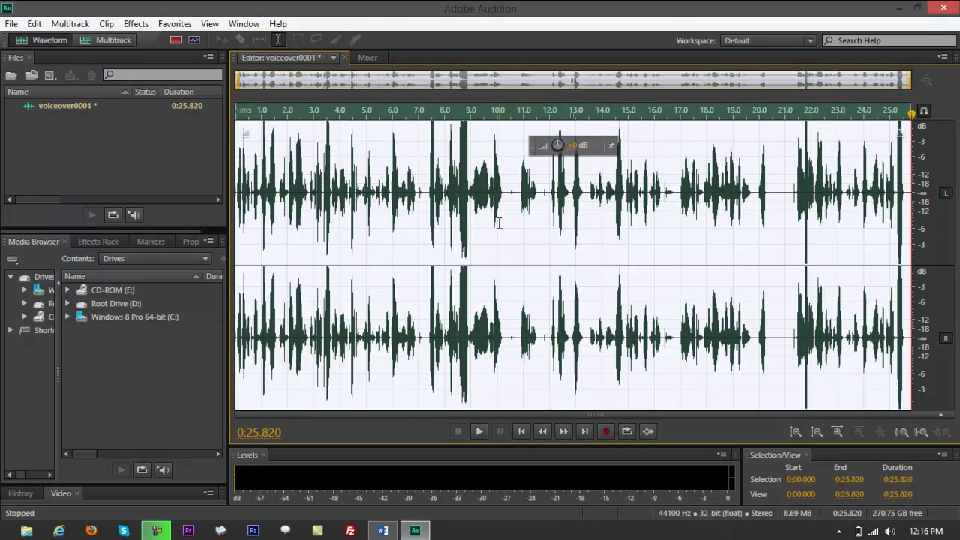
{"action": "key", "text": "Delete"}
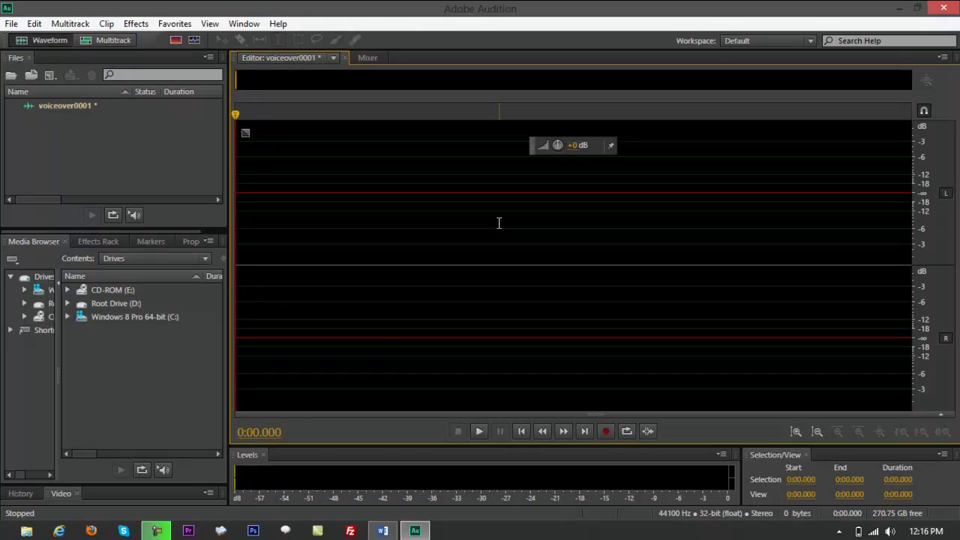
Record the Noodleboss pizza script from the Word document as a take of about 22 seconds, and stop recording.
{"action": "left_click", "coordinate": [605, 431]}
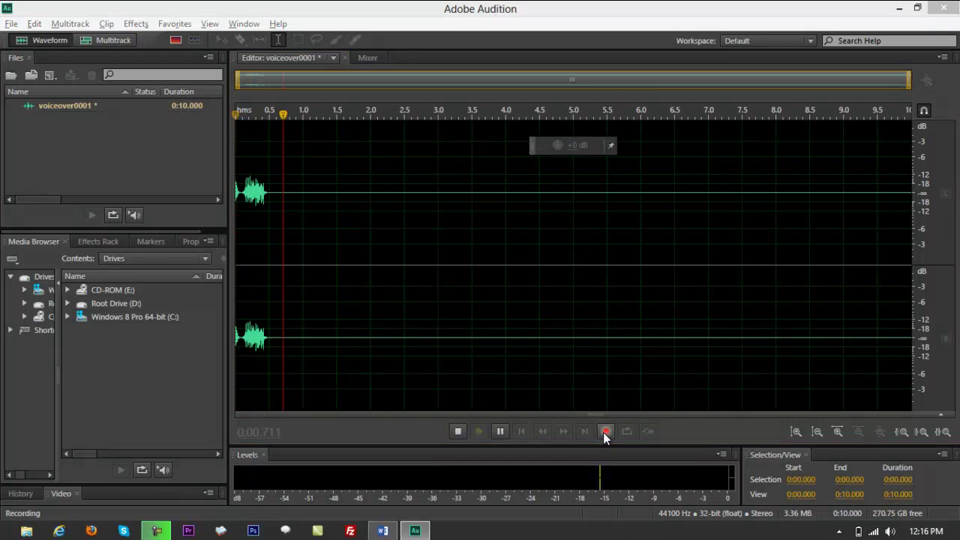
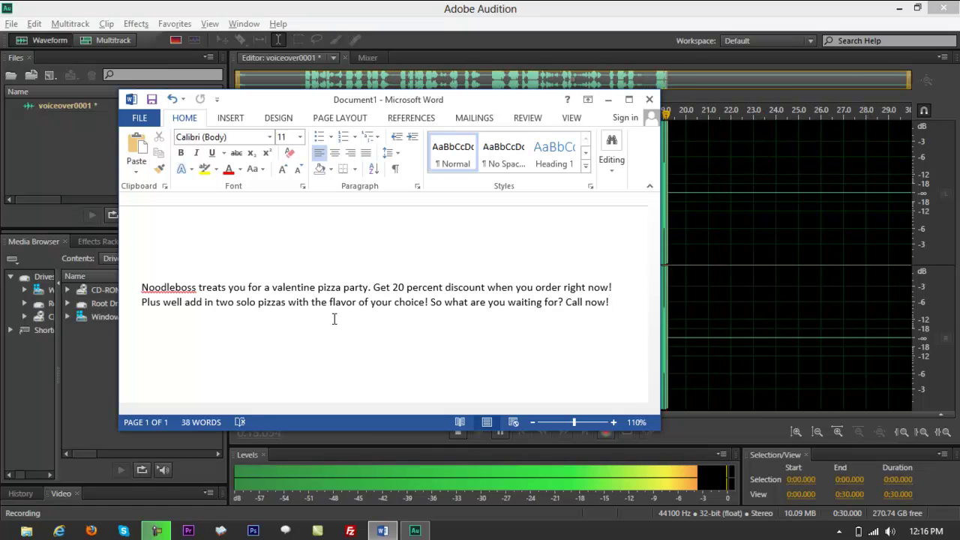
{"action": "left_click", "coordinate": [440, 7]}
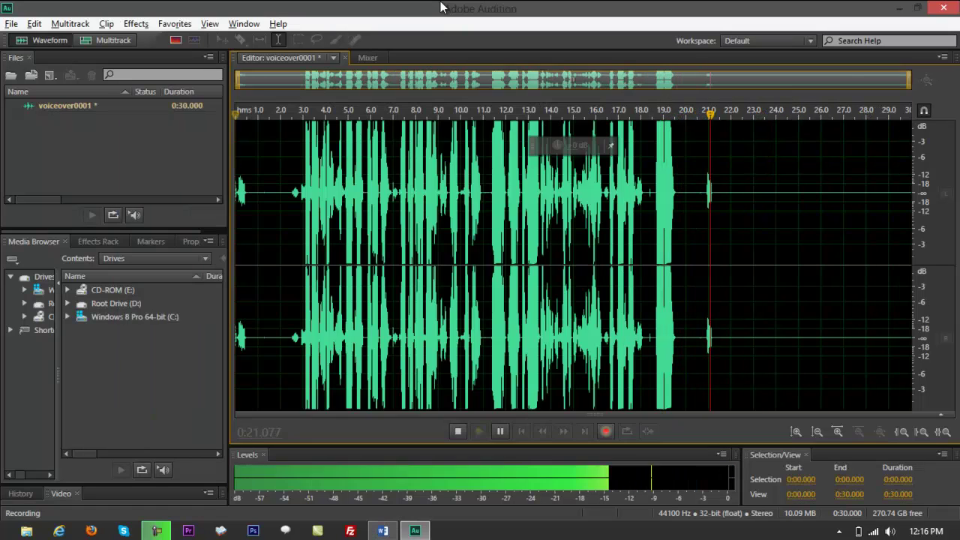
{"action": "key", "text": "space"}
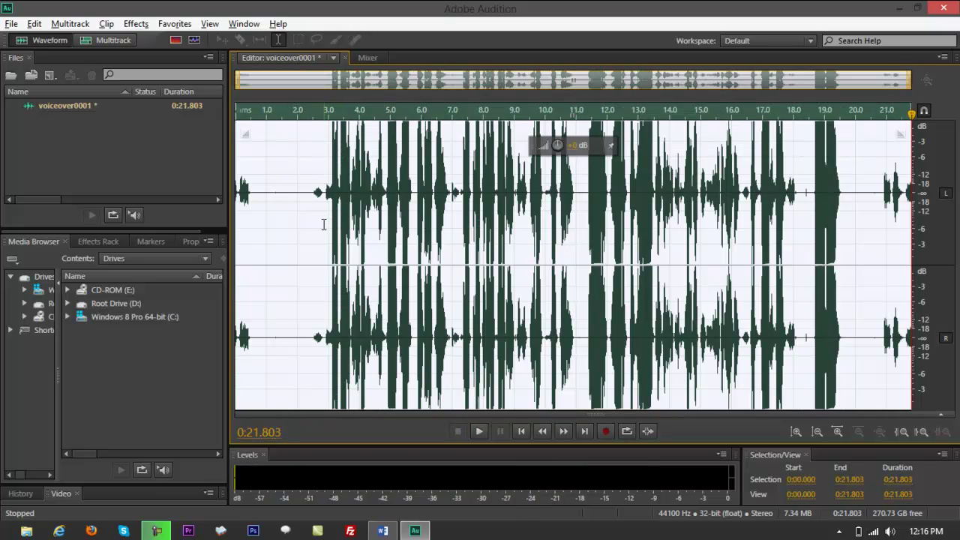
Play back the recorded script take from the 3-second mark and stop after a few seconds.
{"action": "left_click", "coordinate": [324, 224]}
{"action": "key", "text": "space"}
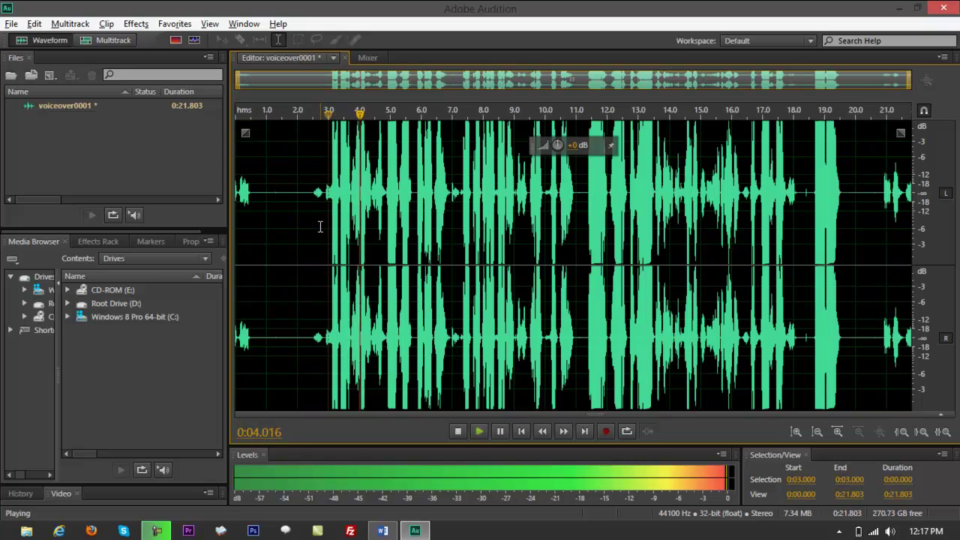
{"action": "key", "text": "space"}
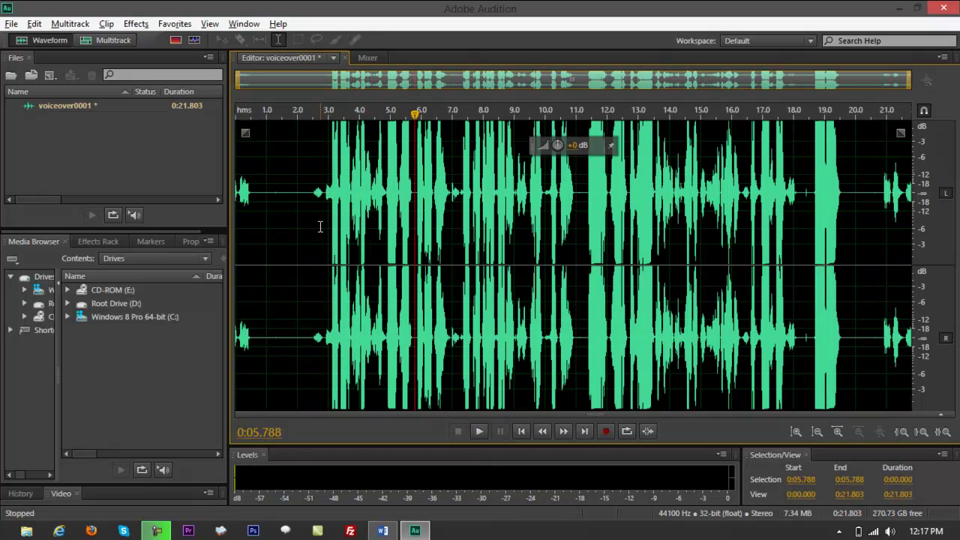
Delete the whole recorded script take from voiceover0001.
{"action": "left_click", "coordinate": [319, 202]}
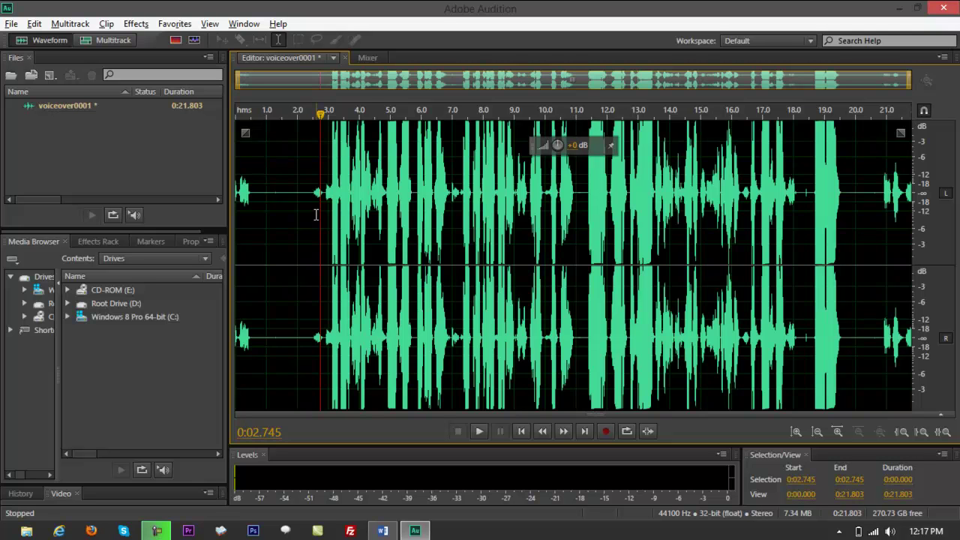
{"action": "key", "text": "ctrl+a"}
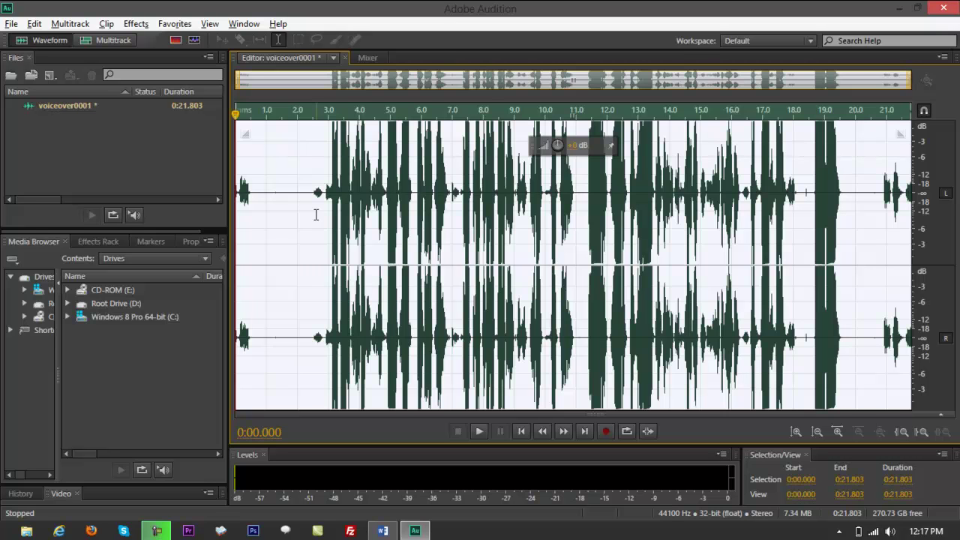
{"action": "key", "text": "Delete"}
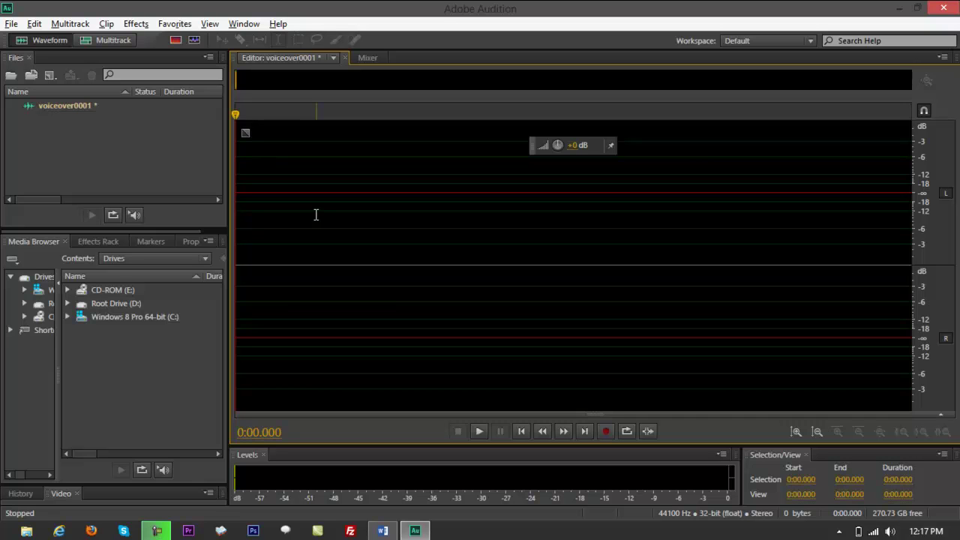
Record a new take of about 50 seconds, reading the Noodleboss pizza script from the Word document, and stop recording.
{"action": "left_click", "coordinate": [607, 431]}
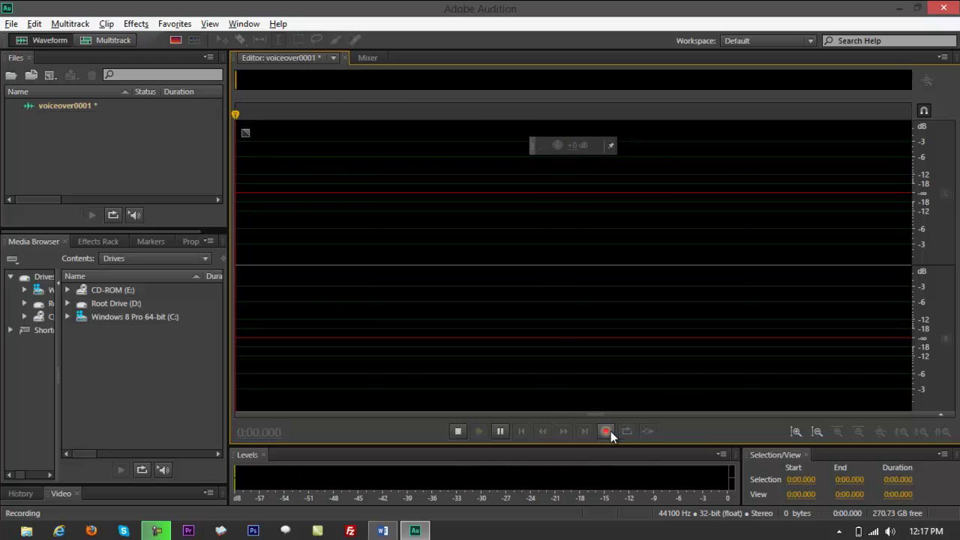
{"action": "left_click", "coordinate": [384, 531]}
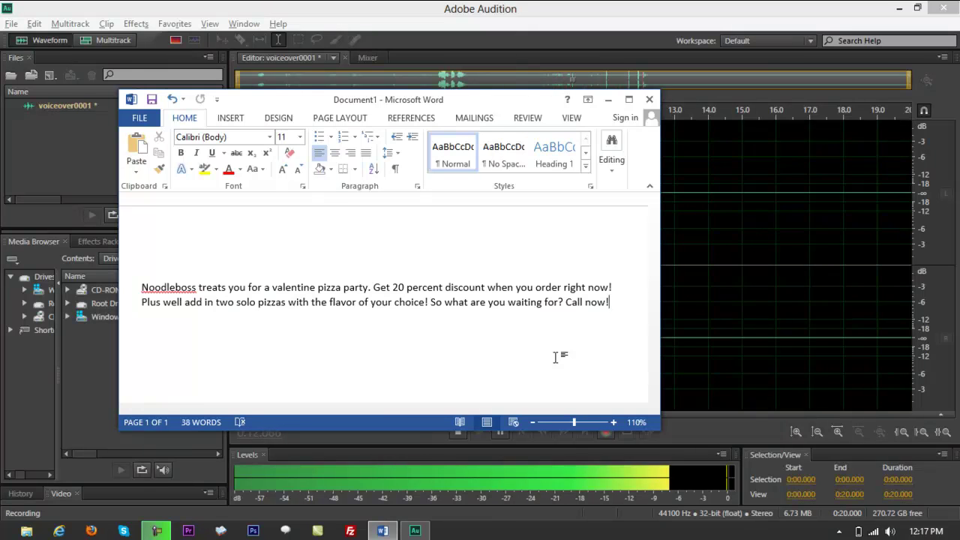
{"action": "left_click_drag", "start_coordinate": [446, 106], "coordinate": [799, 335]}
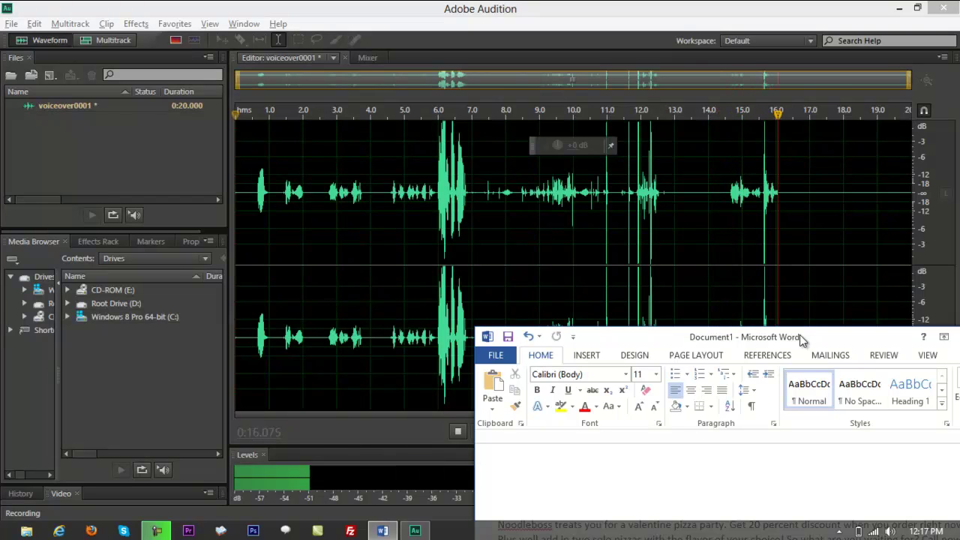
{"action": "left_click_drag", "start_coordinate": [799, 335], "coordinate": [799, 331]}
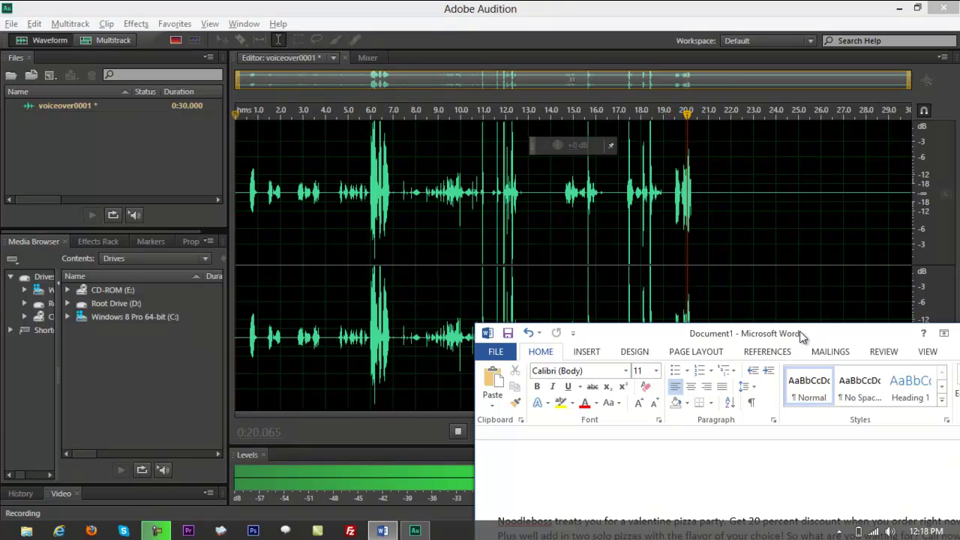
{"action": "left_click_drag", "start_coordinate": [799, 331], "coordinate": [355, 102]}
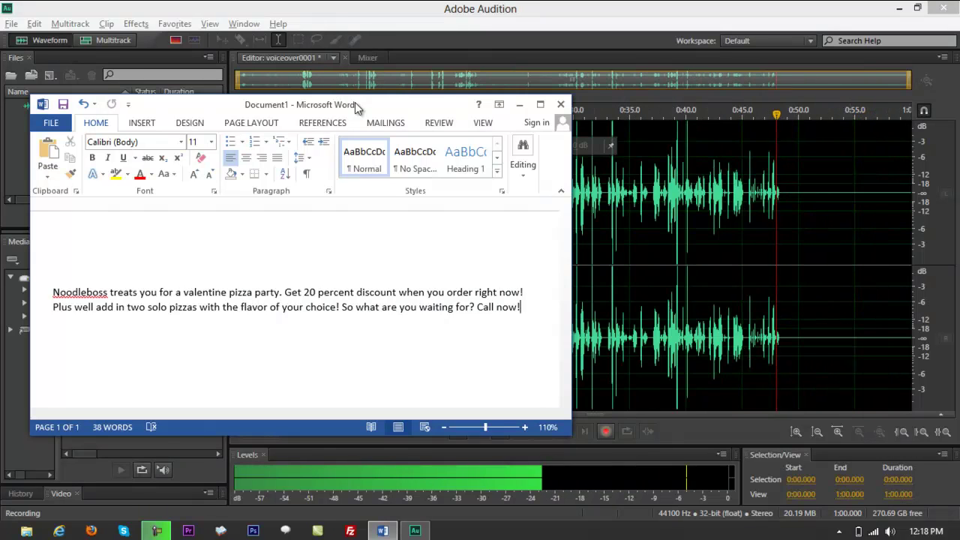
{"action": "key", "text": "space"}
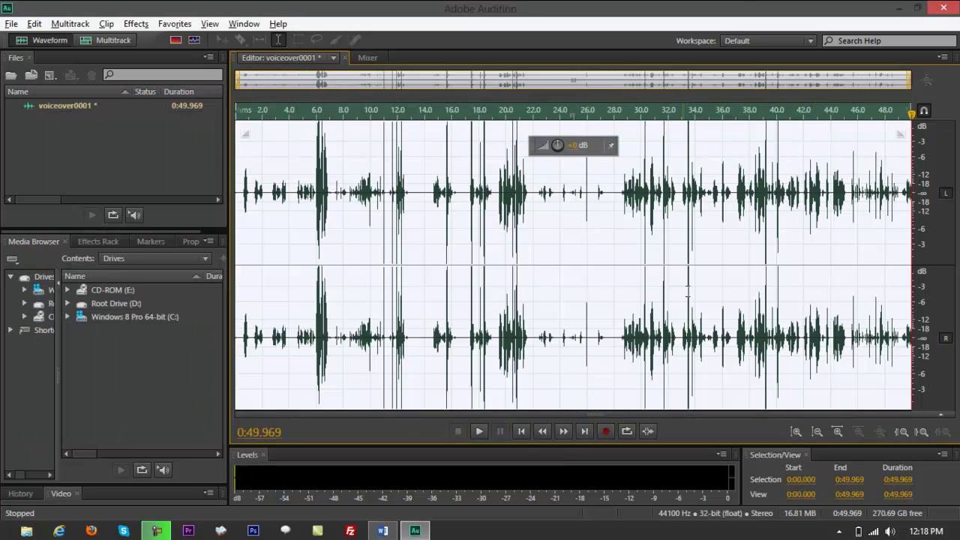
Play back the recording around the 30-second mark to check where the script reading starts.
{"action": "left_click", "coordinate": [642, 196]}
{"action": "key", "text": "space"}
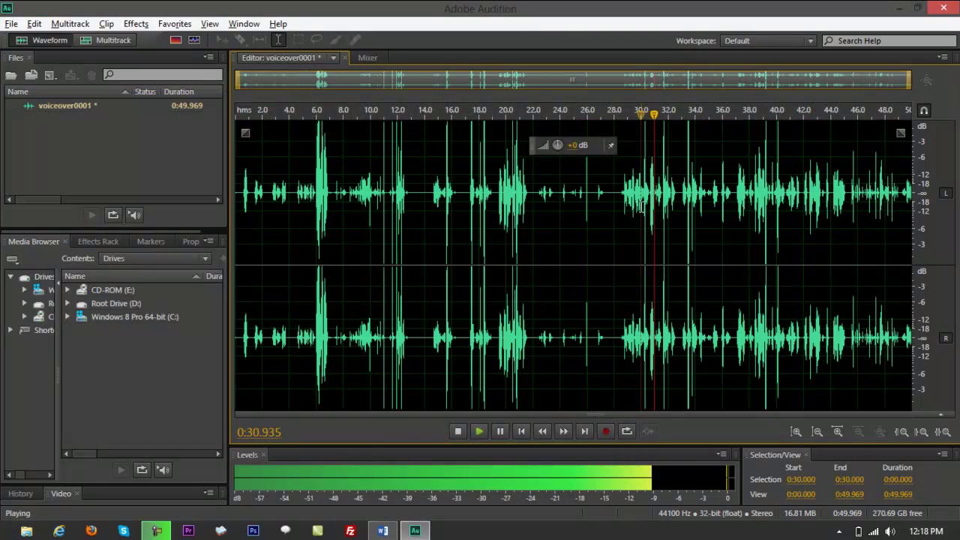
{"action": "key", "text": "space"}
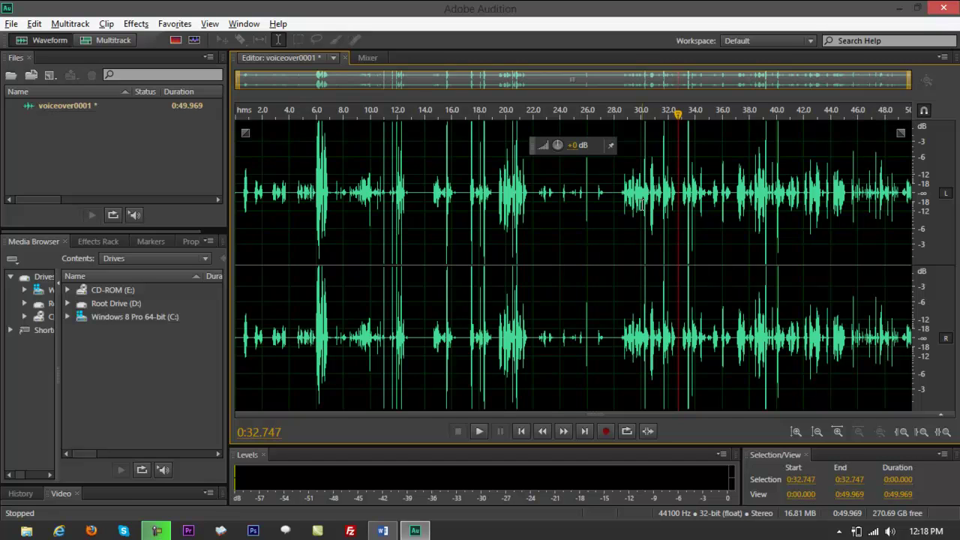
{"action": "left_click", "coordinate": [646, 157]}
{"action": "key", "text": "space"}
{"action": "key", "text": "space"}
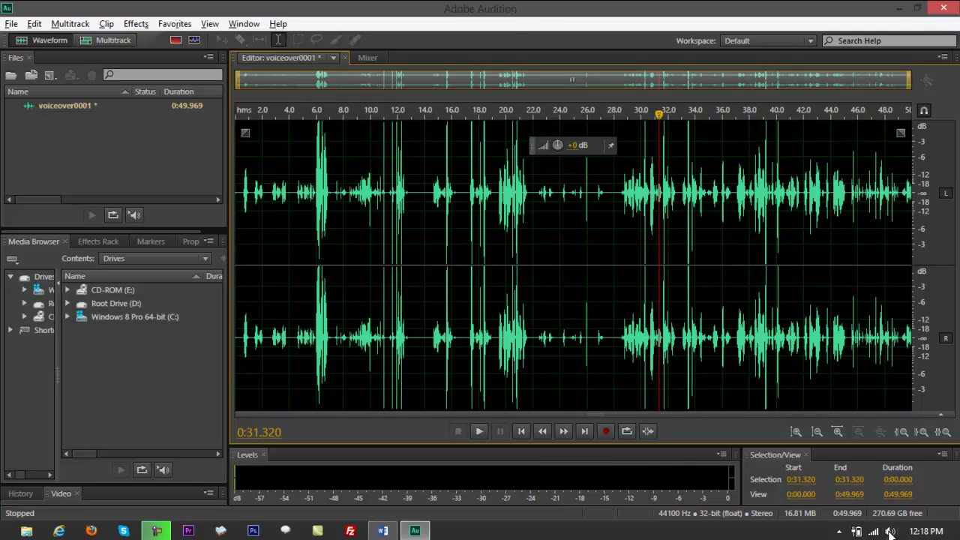
Listen again from about the 29-second mark and delete the opening 28.5 seconds before the script reading.
{"action": "left_click", "coordinate": [889, 532]}
{"action": "left_click", "coordinate": [627, 270]}
{"action": "key", "text": "space"}
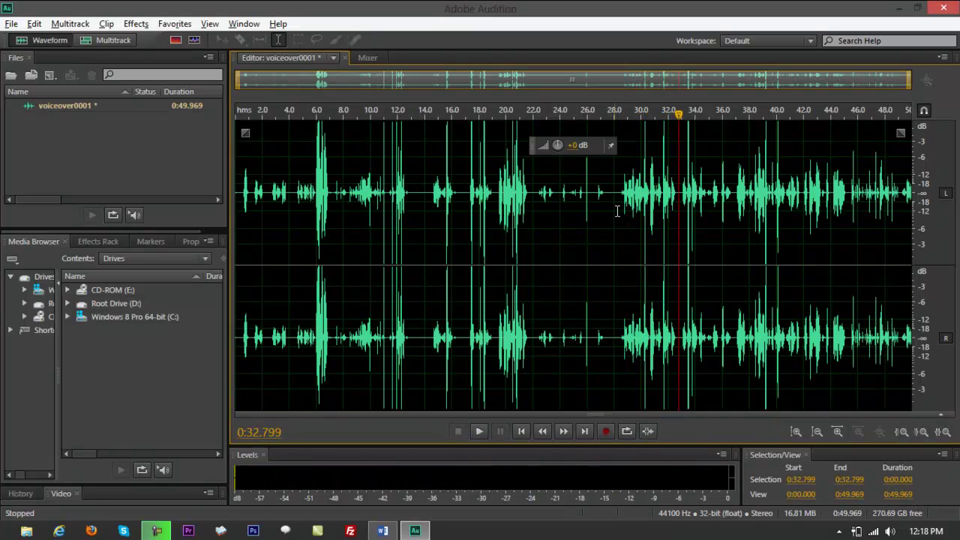
{"action": "left_click_drag", "start_coordinate": [621, 210], "coordinate": [1, 161]}
{"action": "key", "text": "Delete"}
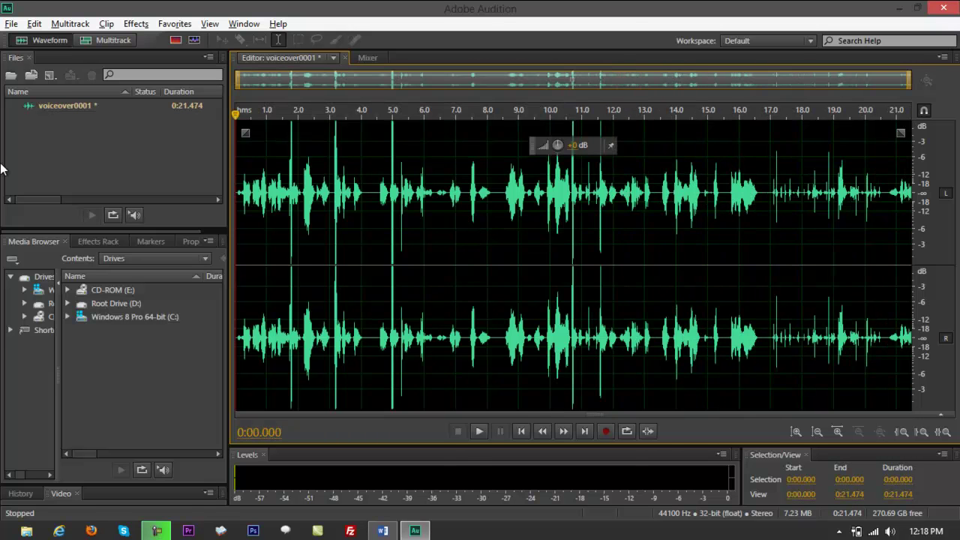
Play the shortened voiceover from its beginning and stop after the last spoken words, at about 16.8 seconds.
{"action": "key", "text": "space"}
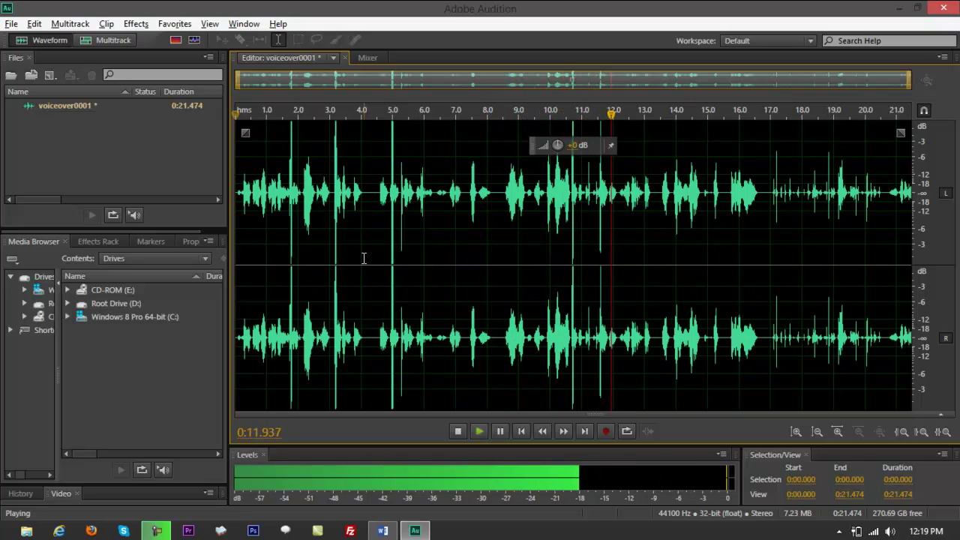
{"action": "key", "text": "space"}
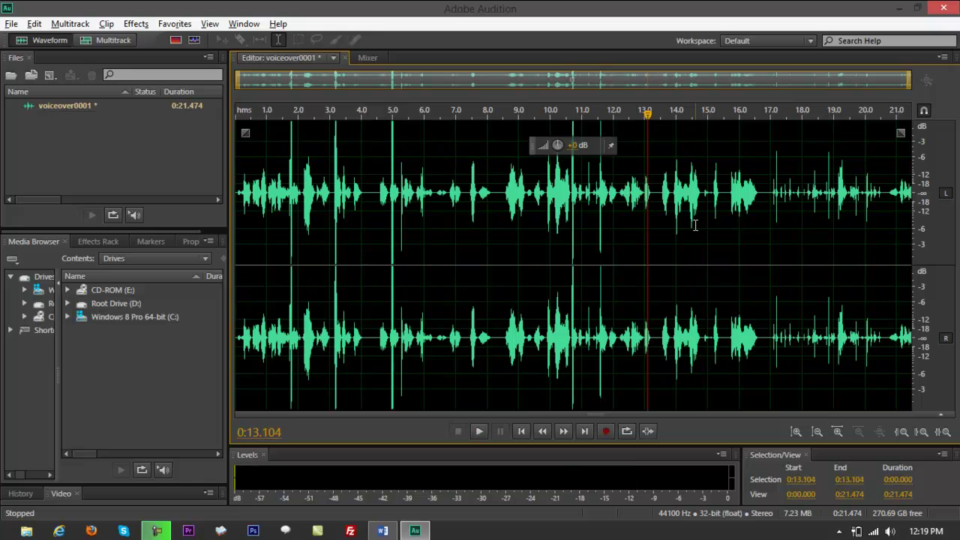
{"action": "key", "text": "space"}
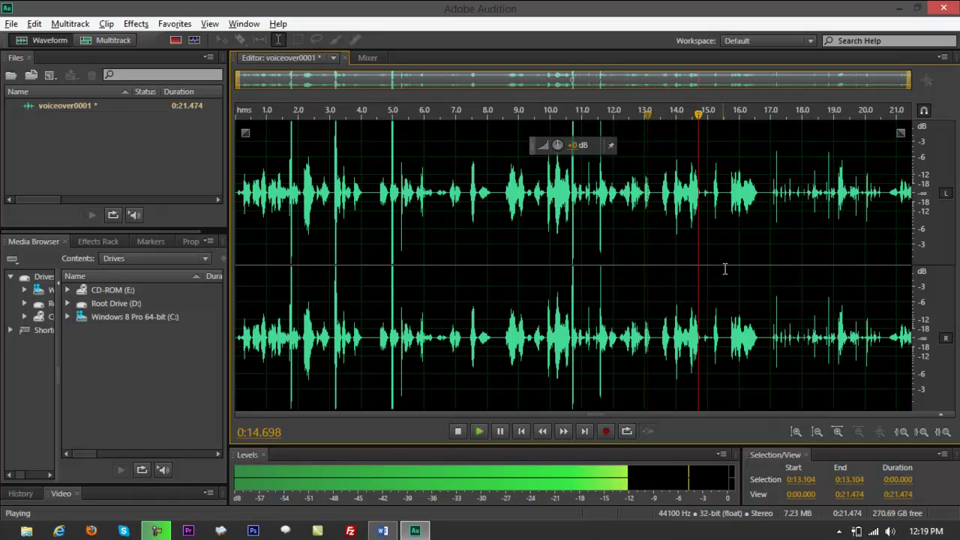
{"action": "key", "text": "space"}
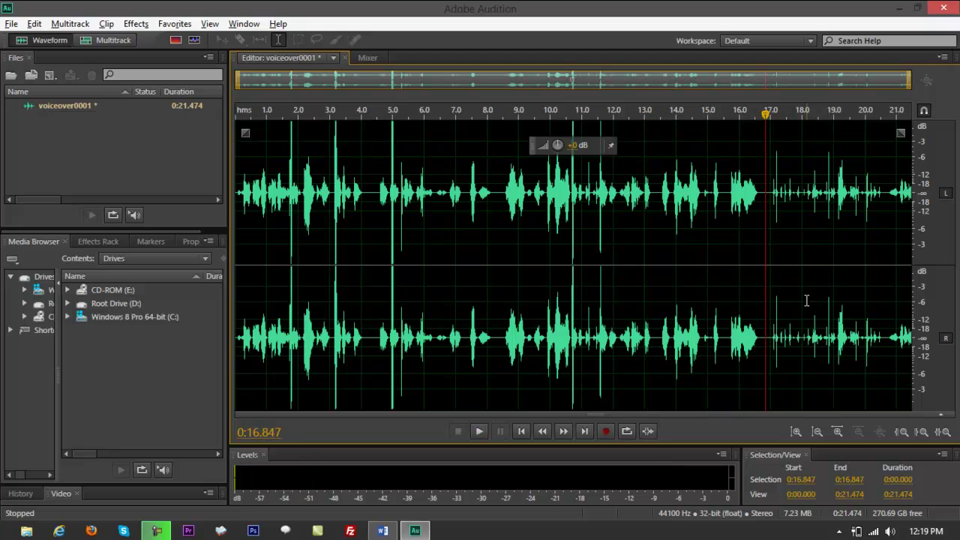
Delete the unwanted audio from about 16.8 seconds to the end of the waveform.
{"action": "left_click", "coordinate": [769, 203]}
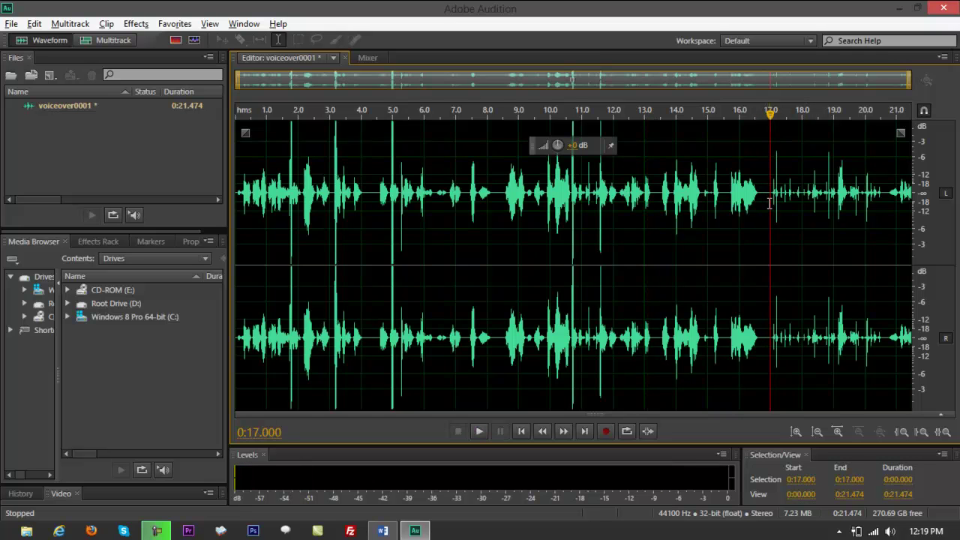
{"action": "left_click_drag", "start_coordinate": [765, 198], "coordinate": [912, 197]}
{"action": "key", "text": "Delete"}
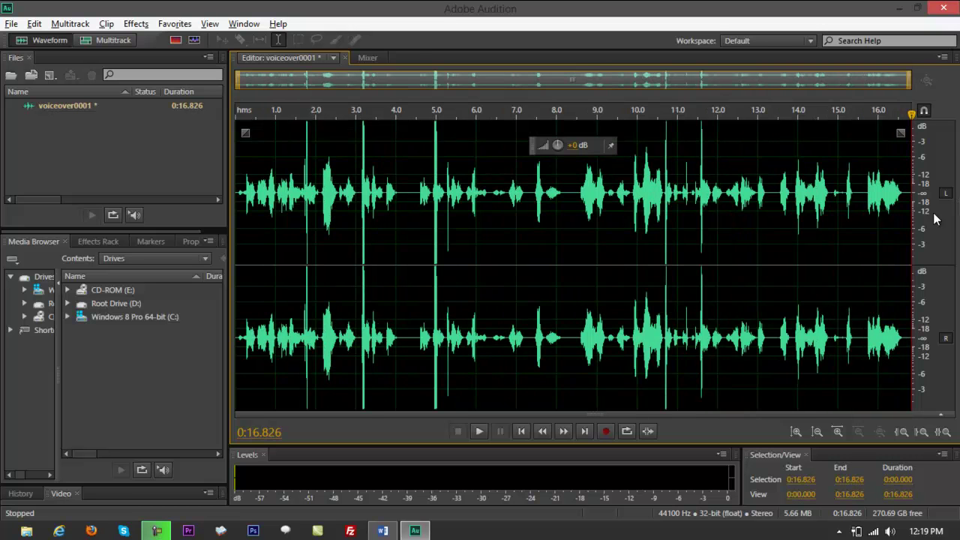
{"action": "left_click", "coordinate": [98, 42]}
{"action": "left_click", "coordinate": [622, 176]}
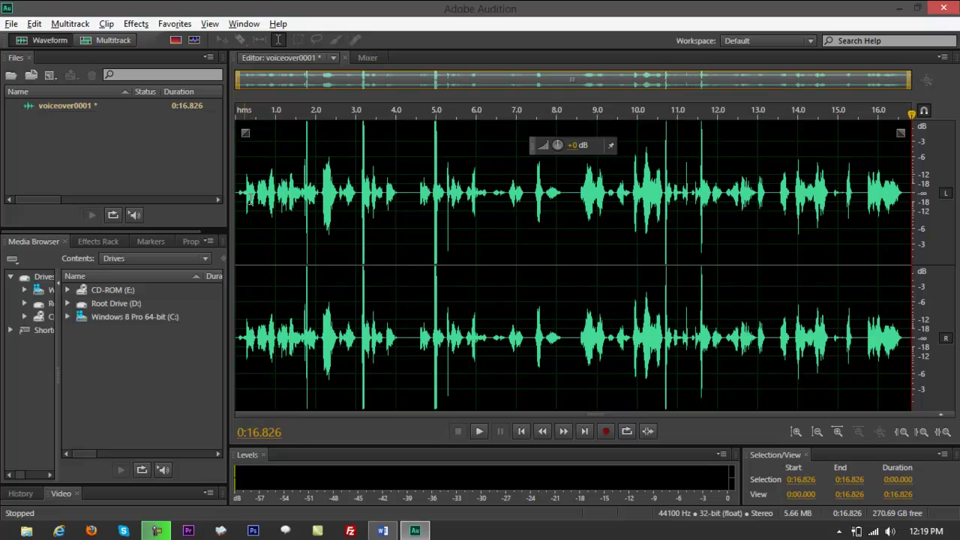
Delete the silent first 0.08 seconds of the voiceover.
{"action": "left_click_drag", "start_coordinate": [910, 81], "coordinate": [480, 88]}
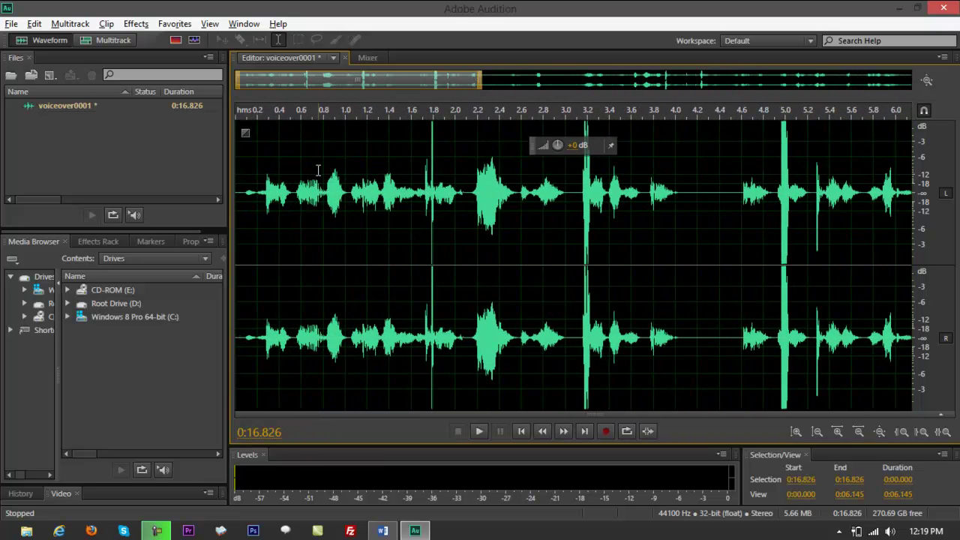
{"action": "key", "text": "space"}
{"action": "key", "text": "space"}
{"action": "left_click_drag", "start_coordinate": [244, 185], "coordinate": [206, 175]}
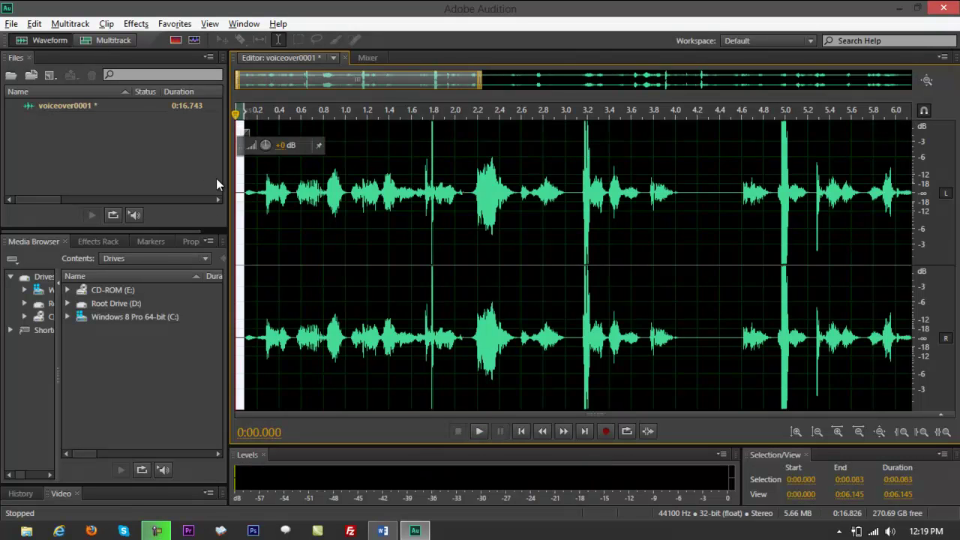
{"action": "key", "text": "Delete"}
Delete the leftover silence from about 16.5 seconds to the end of the voiceover.
{"action": "left_click_drag", "start_coordinate": [482, 88], "coordinate": [698, 84]}
{"action": "left_click_drag", "start_coordinate": [240, 83], "coordinate": [892, 82]}
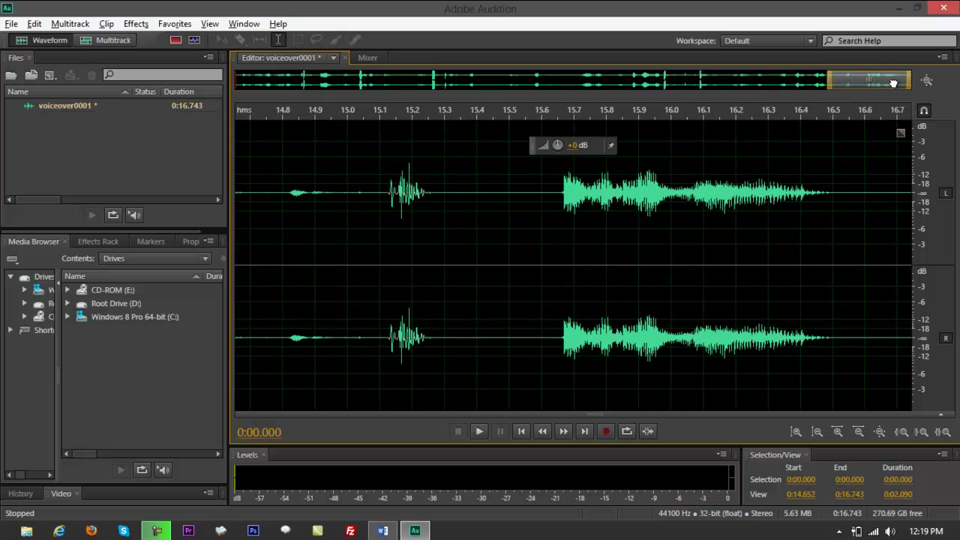
{"action": "left_click_drag", "start_coordinate": [835, 184], "coordinate": [911, 184]}
{"action": "key", "text": "Delete"}
Play back the last words of the trimmed voiceover to check its ending, and return to an overview of the waveform.
{"action": "left_click", "coordinate": [815, 192]}
{"action": "key", "text": "space"}
{"action": "left_click", "coordinate": [776, 192]}
{"action": "key", "text": "space"}
{"action": "left_click", "coordinate": [600, 194]}
{"action": "key", "text": "space"}
{"action": "key", "text": "space"}
{"action": "left_click_drag", "start_coordinate": [316, 84], "coordinate": [639, 84]}
{"action": "left_click_drag", "start_coordinate": [708, 86], "coordinate": [761, 86]}
{"action": "left_click", "coordinate": [327, 245]}
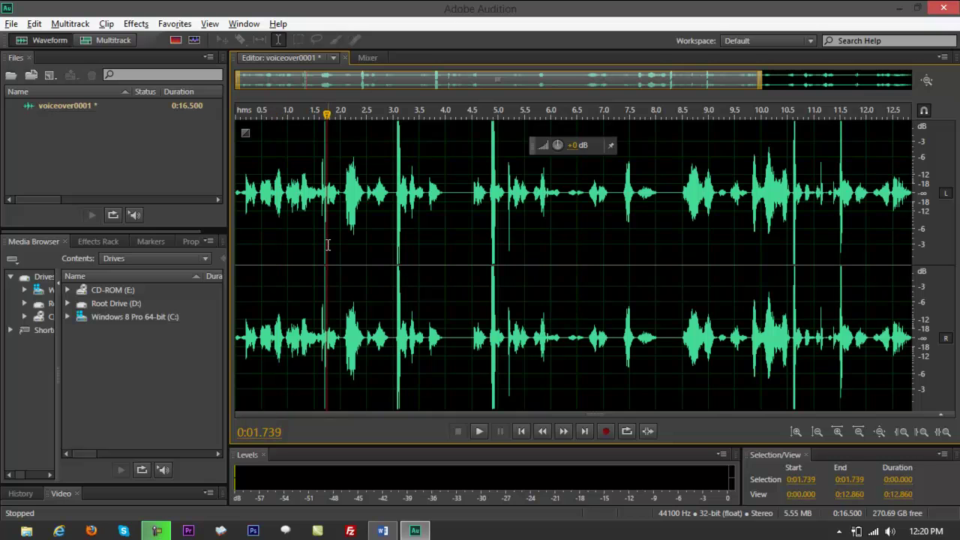
Select the entire voiceover waveform and create a new multitrack session named track002-radio-ad.
{"action": "key", "text": "ctrl+a"}
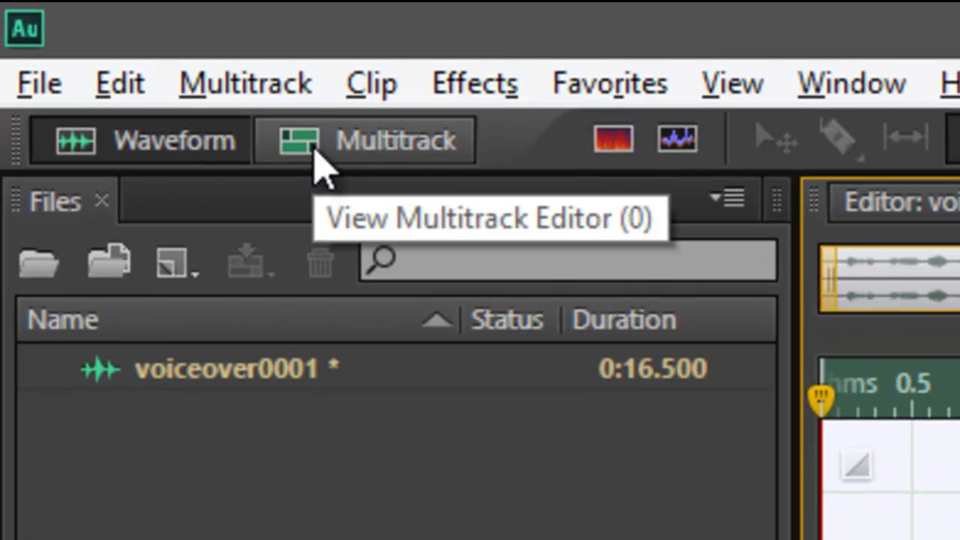
{"action": "left_click", "coordinate": [318, 161]}
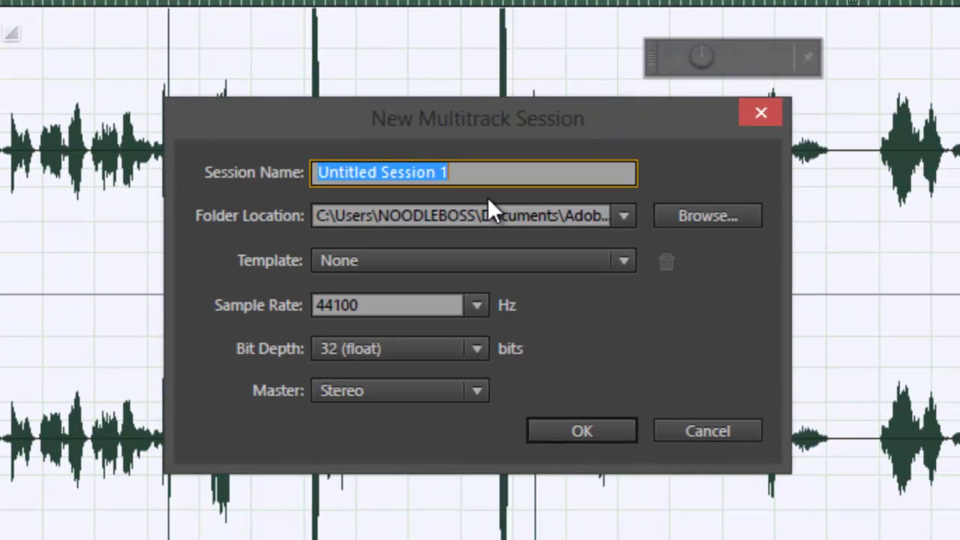
{"action": "type", "text": "track0"}
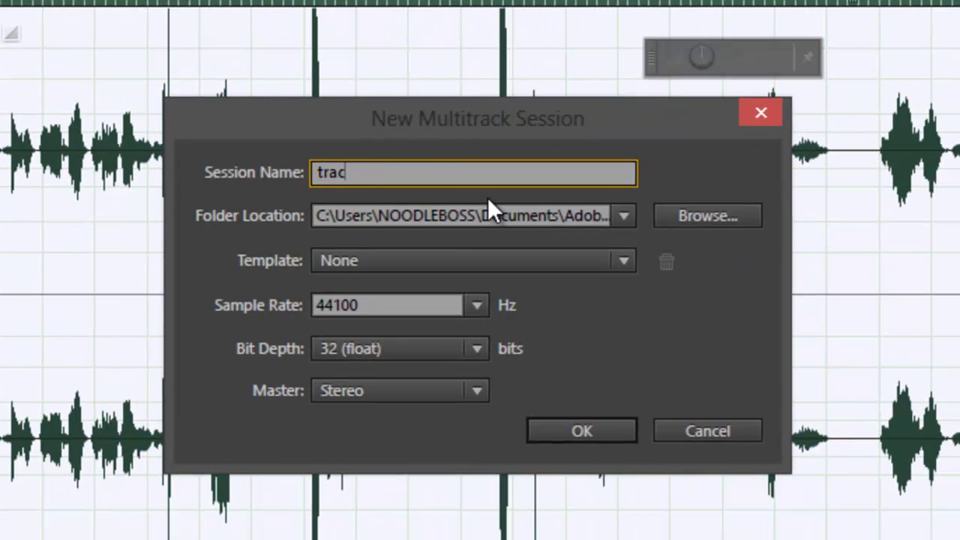
{"action": "type", "text": "02"}
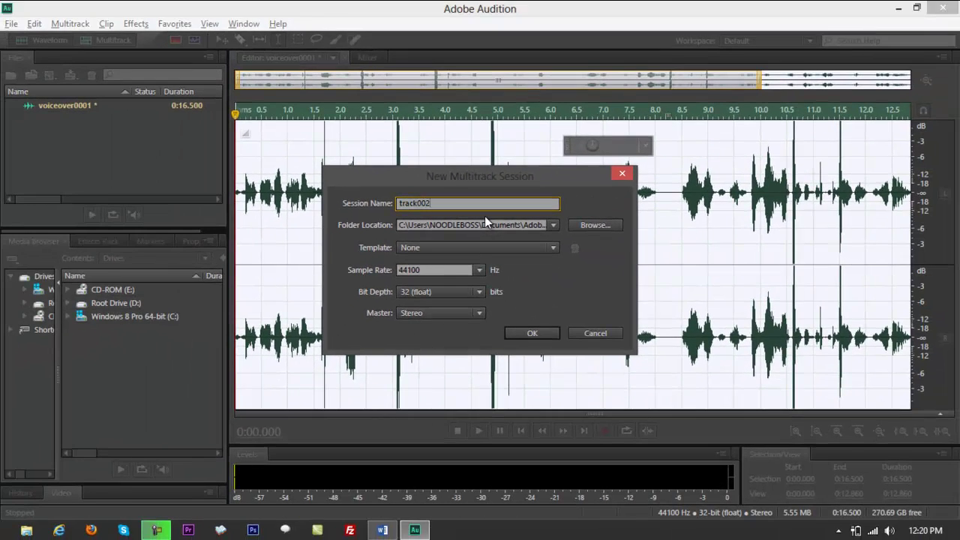
{"action": "type", "text": "-radio-ad"}
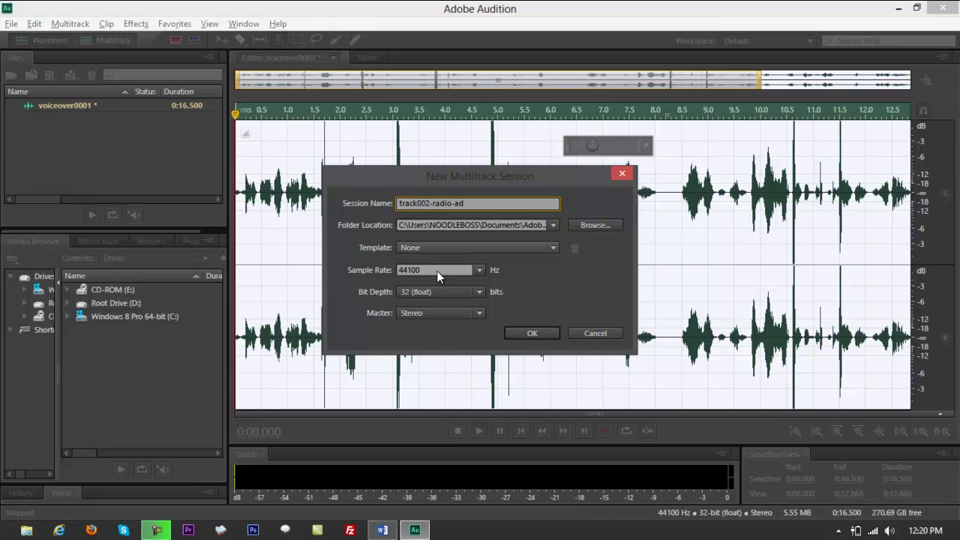
{"action": "left_click", "coordinate": [529, 332]}
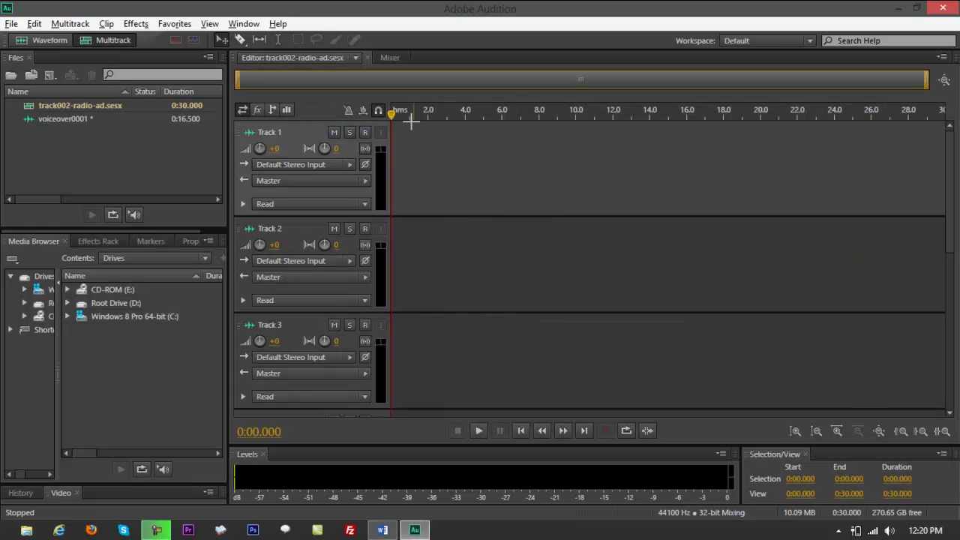
{"action": "mouse_move", "coordinate": [391, 118]}
{"action": "left_mouse_down"}
{"action": "mouse_move", "coordinate": [413, 120]}
{"action": "mouse_move", "coordinate": [391, 118]}
{"action": "left_mouse_up"}
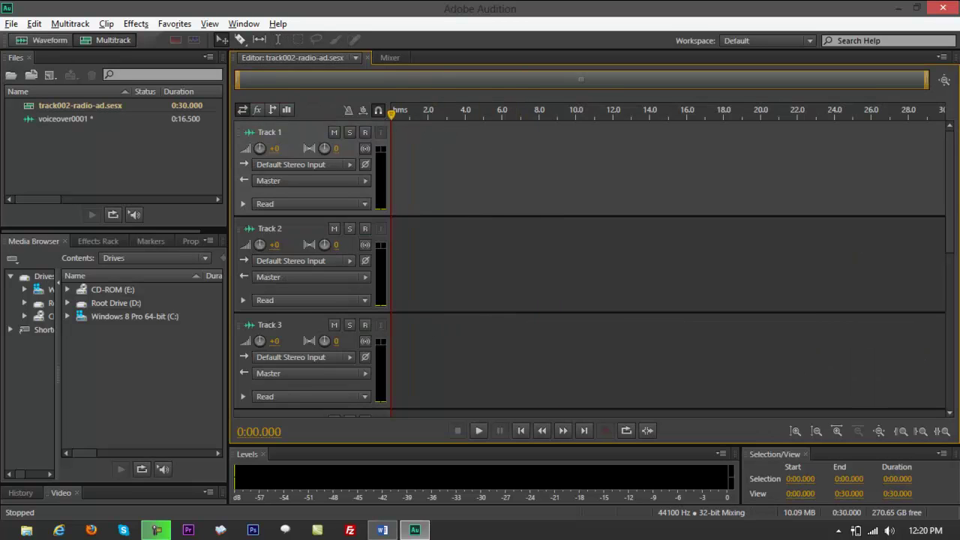
Insert the selected voiceover into the track002-radio-ad multitrack session and play its first few seconds there.
{"action": "left_click", "coordinate": [47, 42]}
{"action": "right_click", "coordinate": [513, 195]}
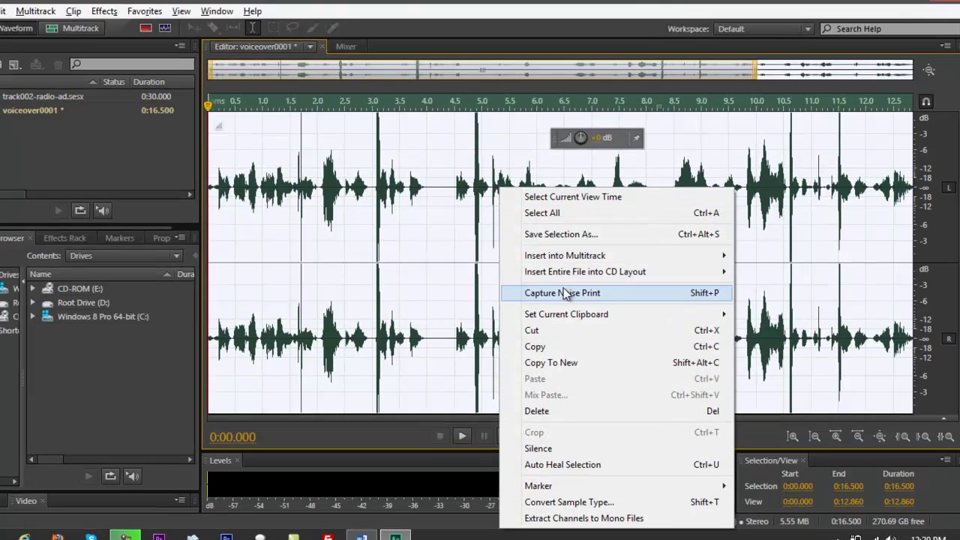
{"action": "mouse_move", "coordinate": [579, 258]}
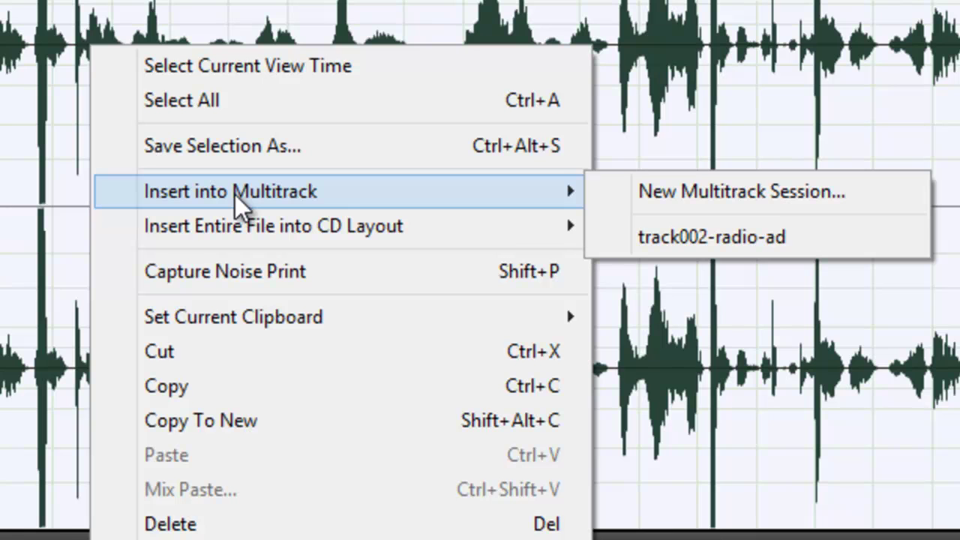
{"action": "left_click", "coordinate": [738, 240]}
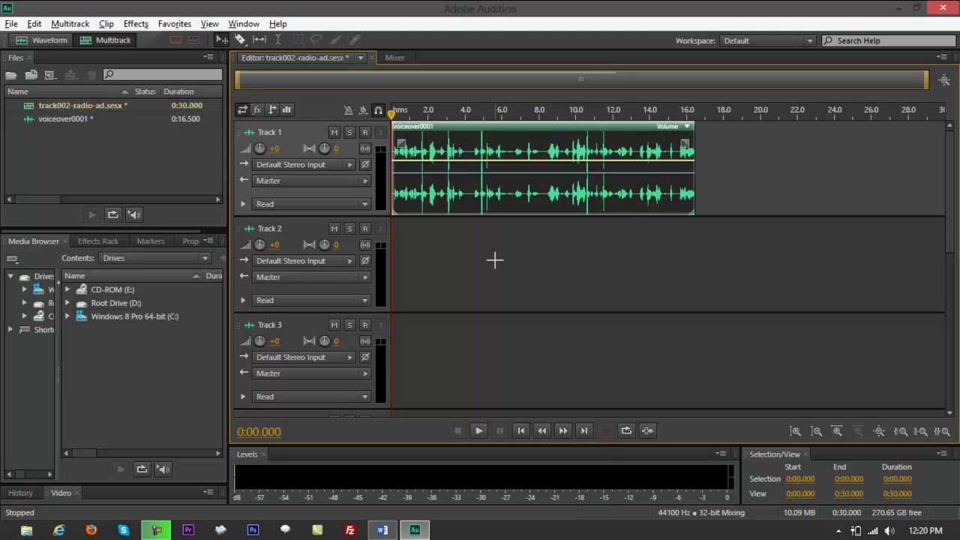
{"action": "key", "text": "space"}
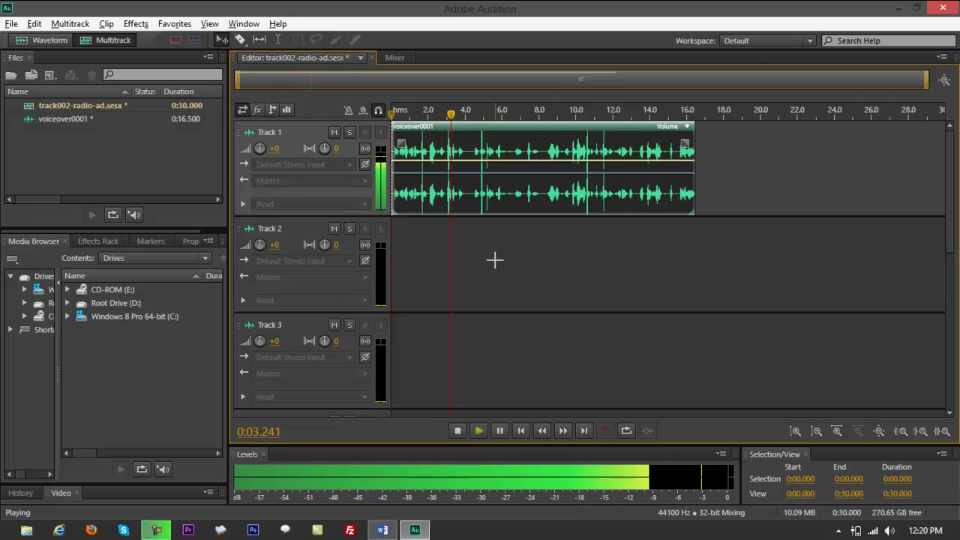
{"action": "key", "text": "space"}
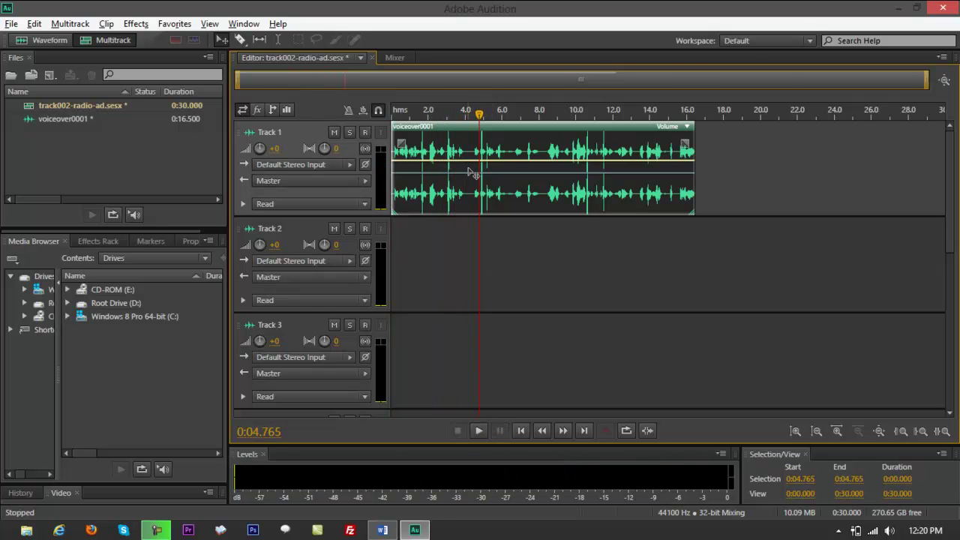
Open the voiceover0001 clip in the waveform editor and play it from about 3.8 to 4.8 seconds.
{"action": "double_click", "coordinate": [470, 172]}
{"action": "key", "text": "space"}
{"action": "left_click", "coordinate": [391, 131]}
{"action": "key", "text": "space"}
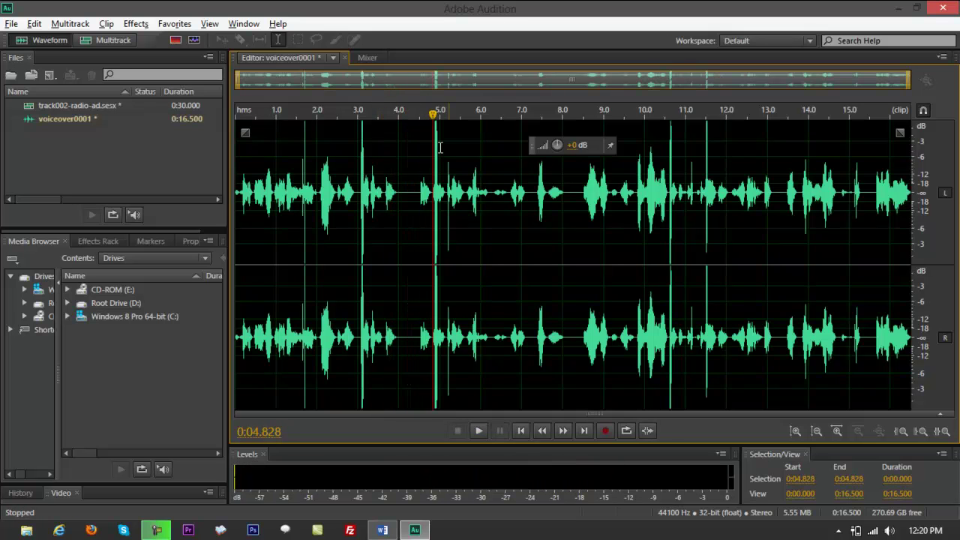
Play the voiceover between about 3.2 and 4 seconds to locate the start of the pause.
{"action": "scroll", "coordinate": [581, 128], "scroll_direction": "up", "scroll_amount": 5}
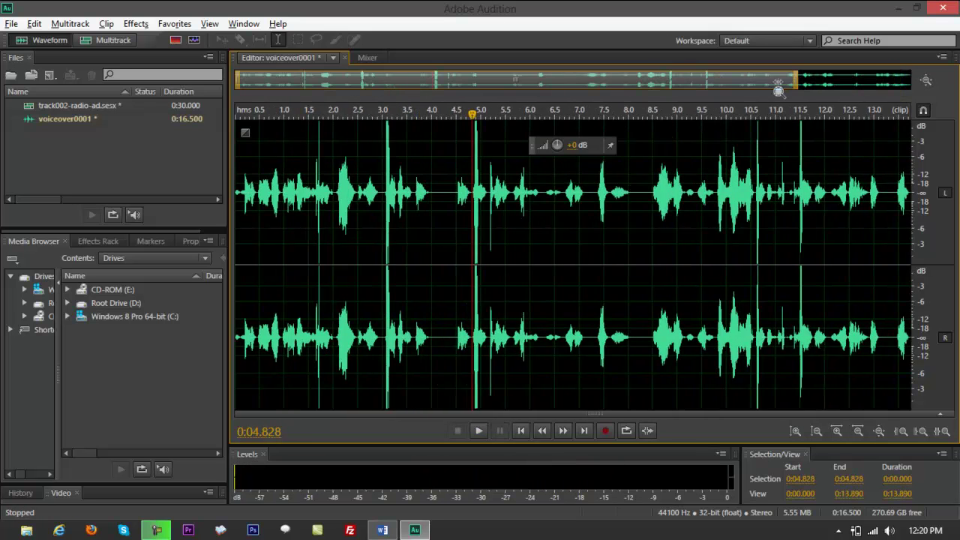
{"action": "left_click", "coordinate": [469, 115]}
{"action": "key", "text": "space"}
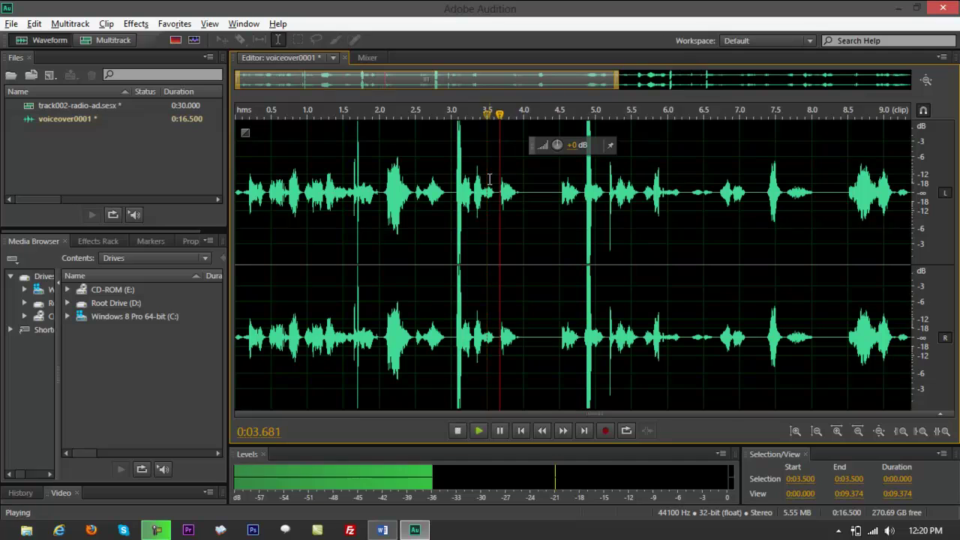
{"action": "key", "text": "space"}
{"action": "left_click", "coordinate": [465, 114]}
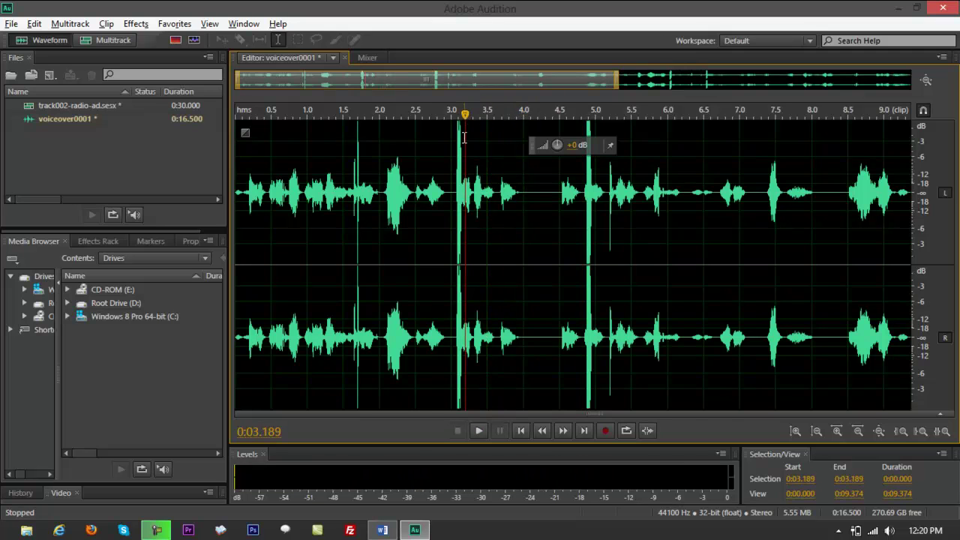
{"action": "key", "text": "space"}
{"action": "key", "text": "space"}
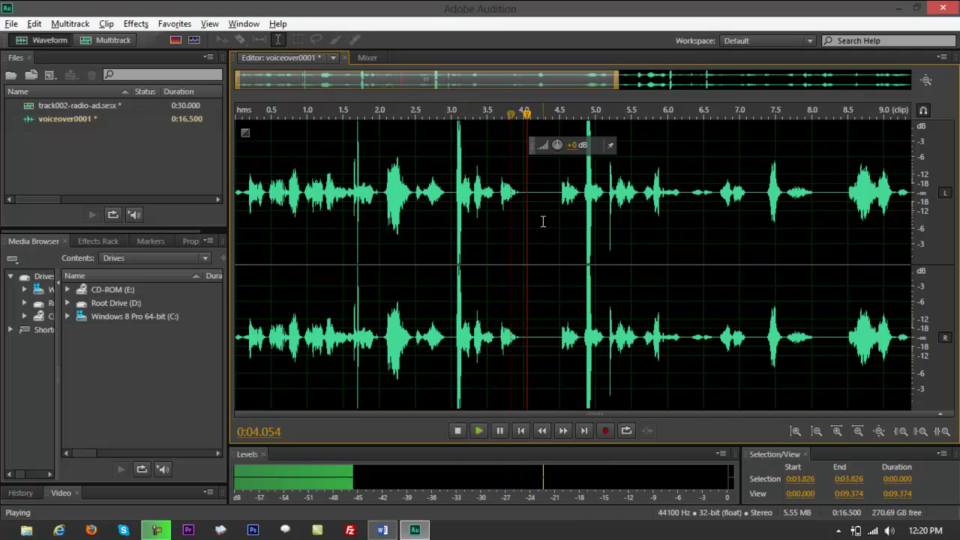
Delete the silent gap from 4.0 to 4.5 seconds in the voiceover and accept the duration change.
{"action": "left_click_drag", "start_coordinate": [528, 117], "coordinate": [523, 123]}
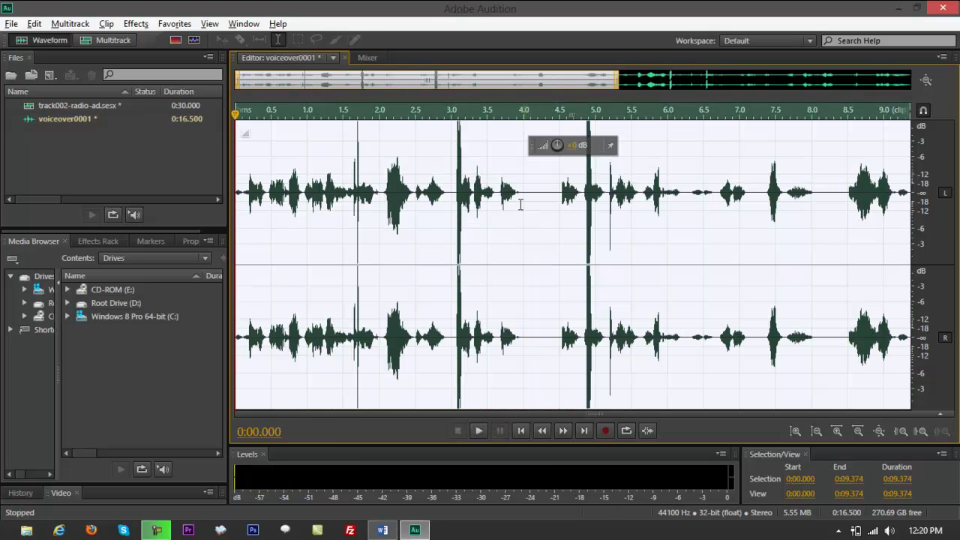
{"action": "left_click", "coordinate": [505, 193]}
{"action": "left_click_drag", "start_coordinate": [522, 184], "coordinate": [559, 188]}
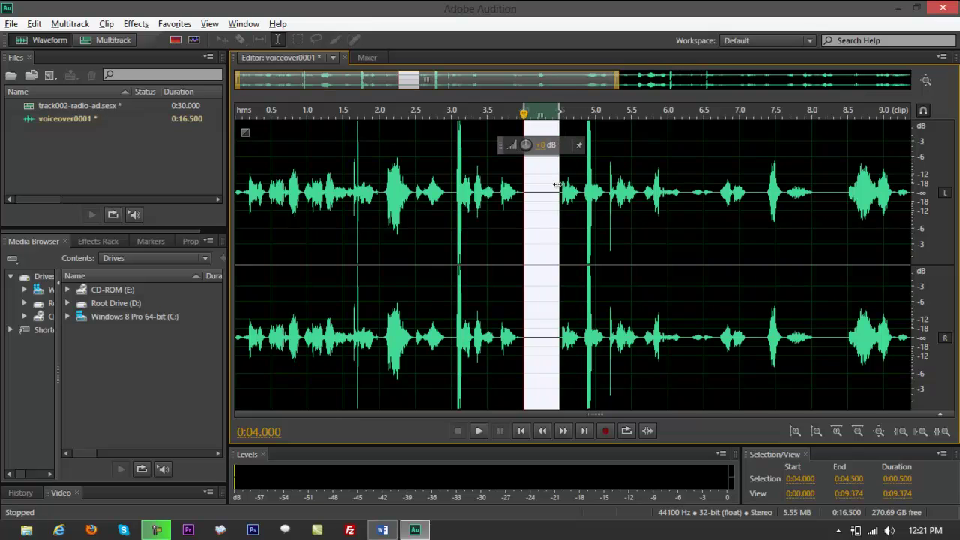
{"action": "key", "text": "Delete"}
{"action": "left_click", "coordinate": [551, 299]}
Play the voiceover from about 2.8 to 7.6 seconds to check the cut and find the next pause.
{"action": "left_click", "coordinate": [487, 188]}
{"action": "left_click", "coordinate": [437, 147]}
{"action": "key", "text": "space"}
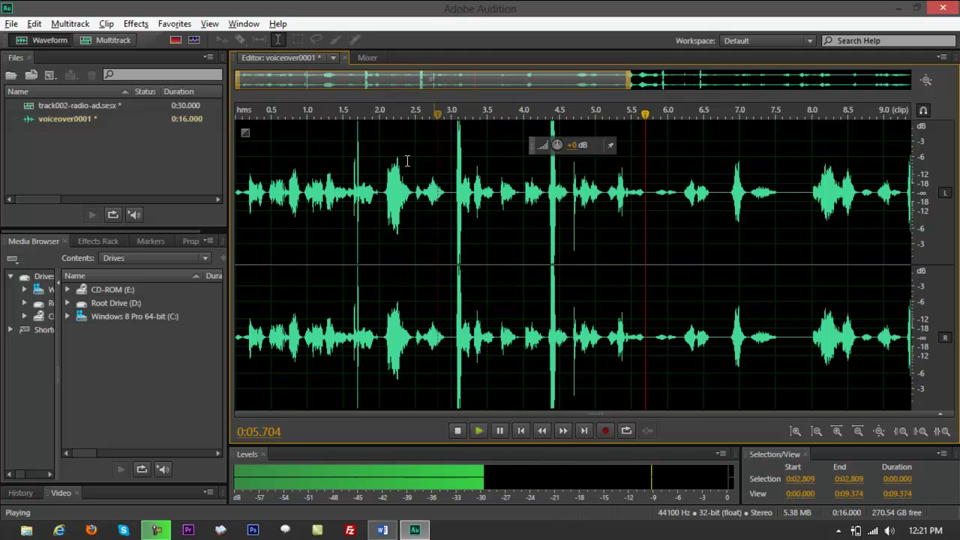
{"action": "key", "text": "space"}
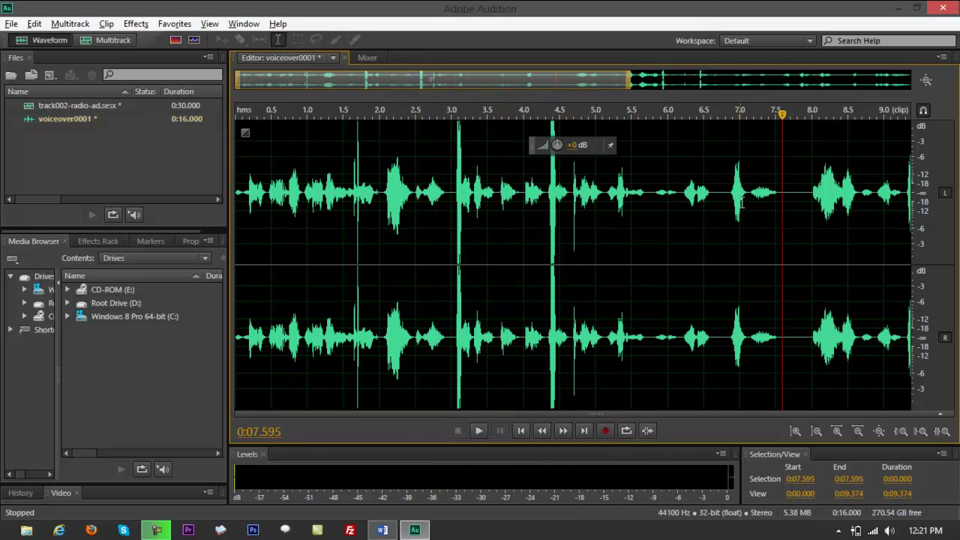
Delete the silent gap from 7.5 to 8.0 seconds, accepting the duration change and turning off further alerts about it.
{"action": "left_click_drag", "start_coordinate": [775, 192], "coordinate": [810, 194]}
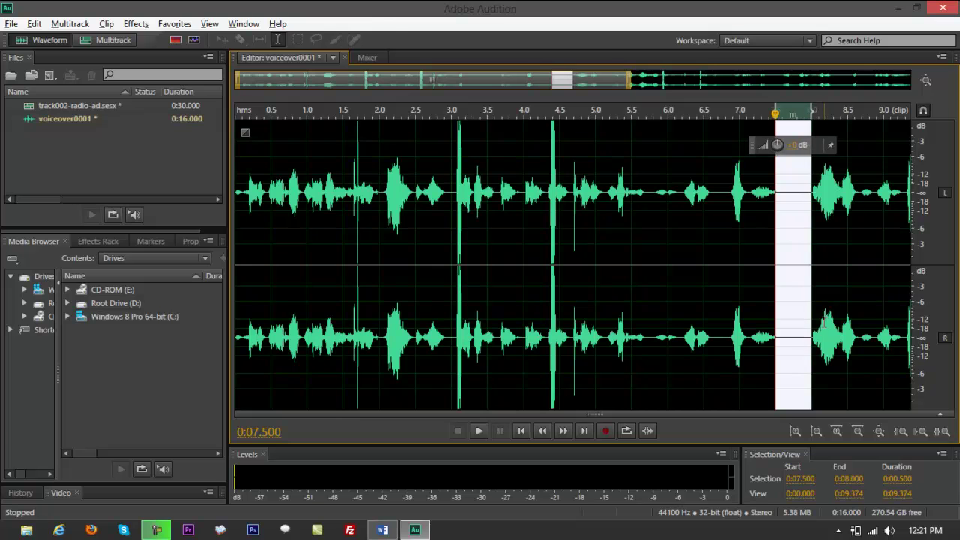
{"action": "key", "text": "Delete"}
{"action": "left_click", "coordinate": [406, 277]}
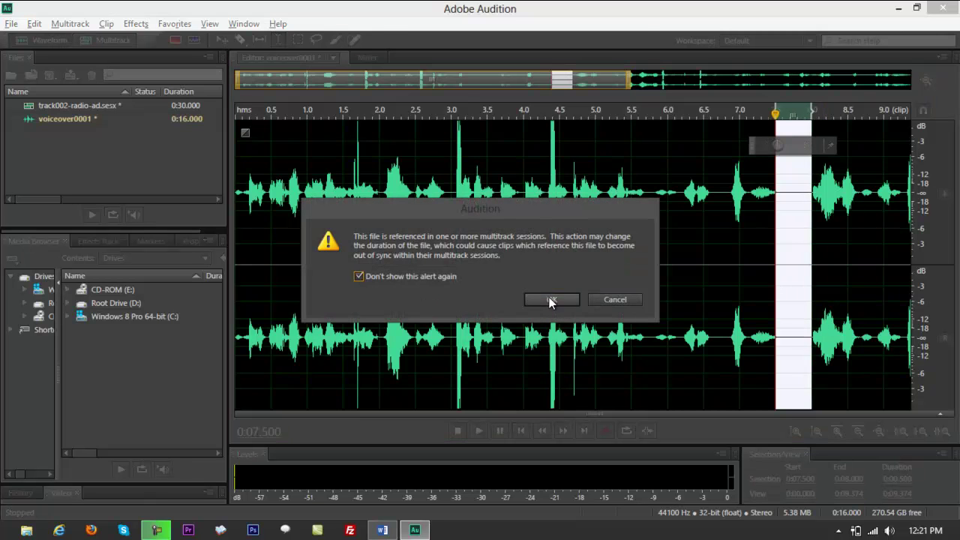
{"action": "left_click", "coordinate": [551, 299]}
Play the voiceover from about 7.1 seconds past the second cut to check how it sounds.
{"action": "key", "text": "space"}
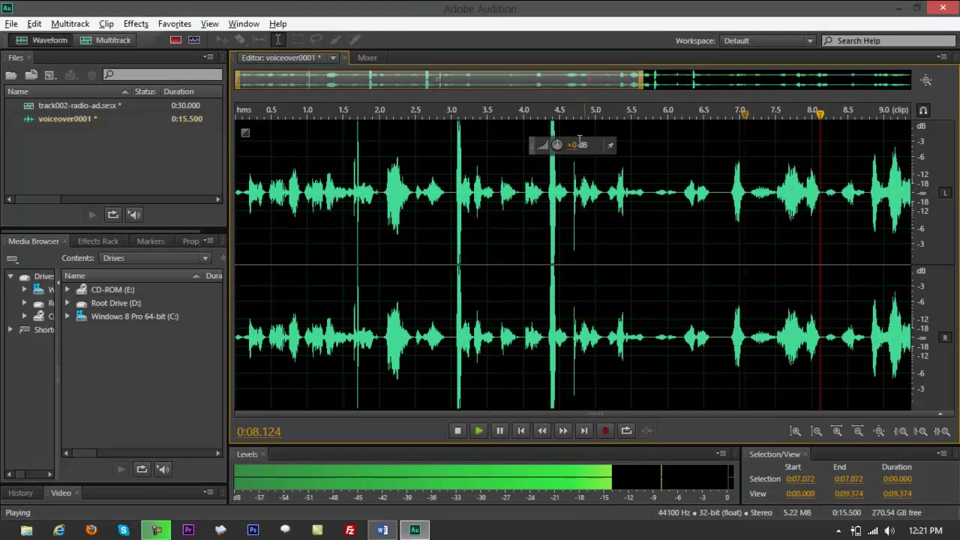
{"action": "left_click_drag", "start_coordinate": [643, 78], "coordinate": [743, 84]}
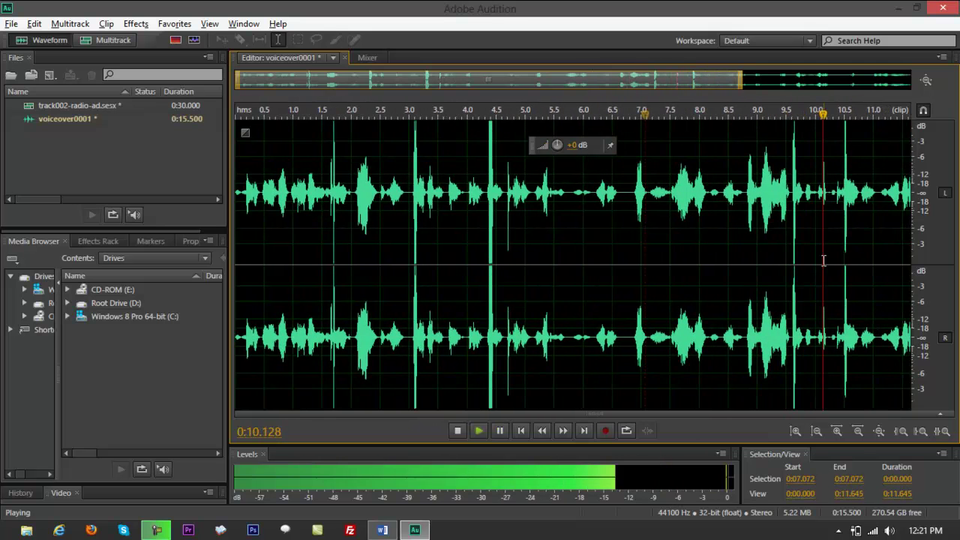
{"action": "key", "text": "space"}
Delete about 0.3 seconds of silence from the pause starting near 12.1 seconds.
{"action": "left_click_drag", "start_coordinate": [717, 195], "coordinate": [731, 191]}
{"action": "left_click_drag", "start_coordinate": [405, 79], "coordinate": [605, 84]}
{"action": "left_click", "coordinate": [589, 193]}
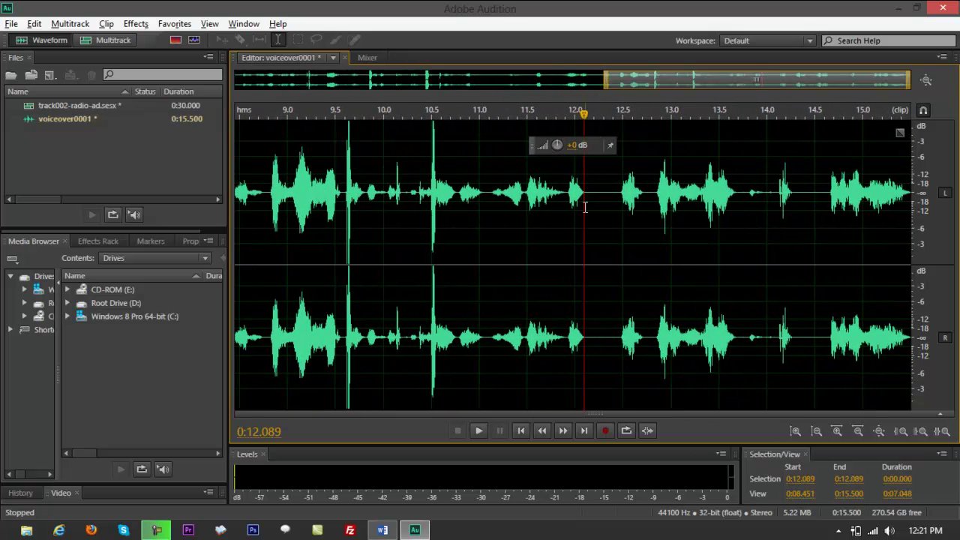
{"action": "left_click_drag", "start_coordinate": [590, 193], "coordinate": [616, 190]}
{"action": "key", "text": "Delete"}
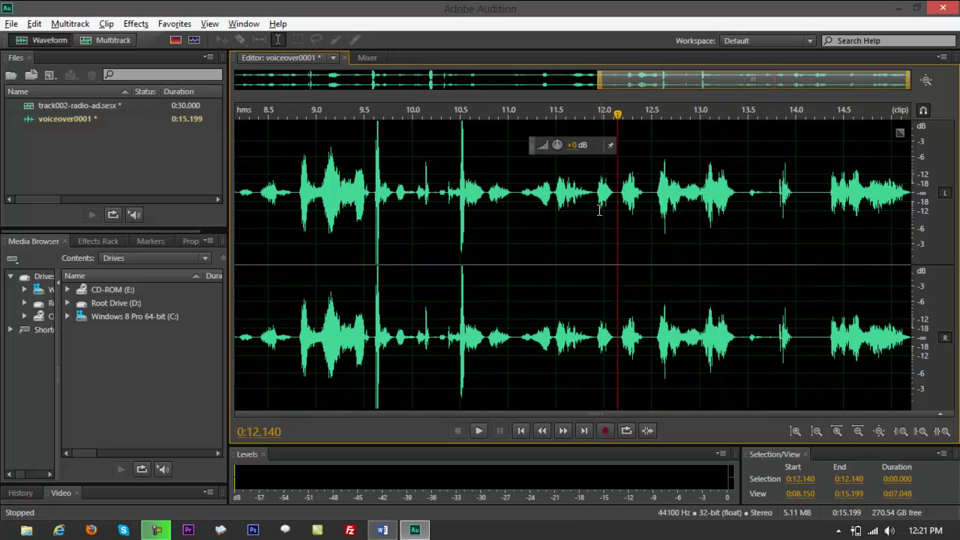
Delete a further sliver of about 0.05 seconds from the remaining pause at about 12.1 seconds.
{"action": "left_click_drag", "start_coordinate": [599, 80], "coordinate": [724, 80]}
{"action": "left_click_drag", "start_coordinate": [416, 177], "coordinate": [424, 175]}
{"action": "key", "text": "Delete"}
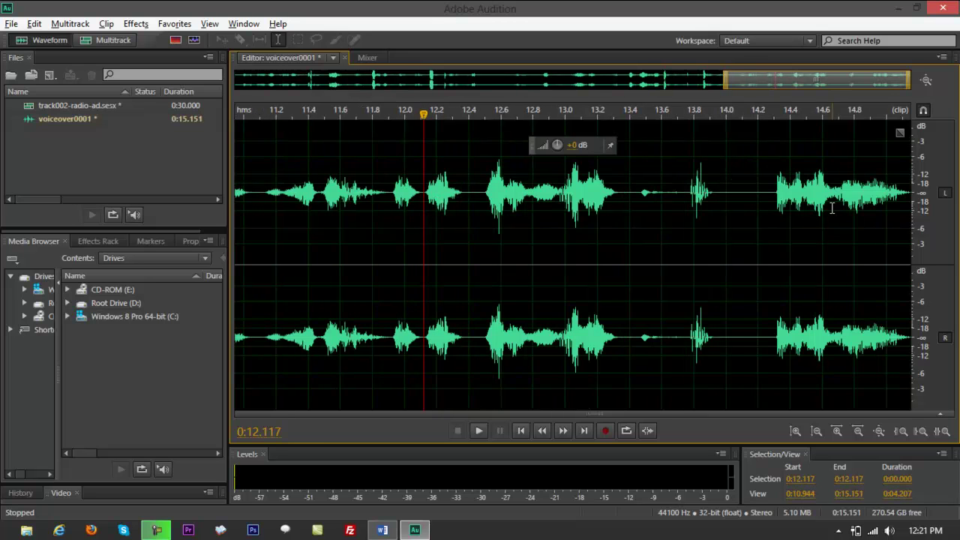
Play the shortened voiceover from its beginning to its end to check all the cuts.
{"action": "left_click", "coordinate": [527, 181]}
{"action": "key", "text": "space"}
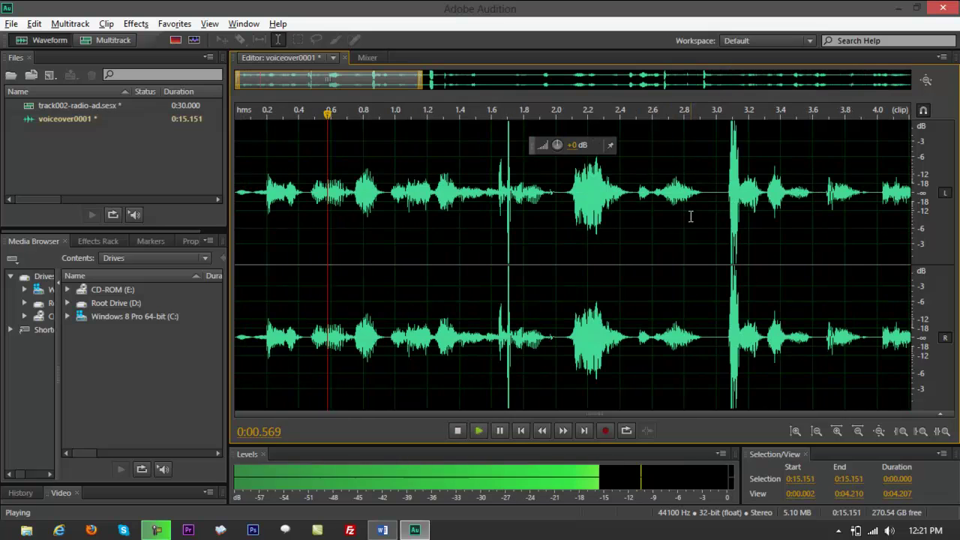
{"action": "left_click_drag", "start_coordinate": [422, 79], "coordinate": [610, 86]}
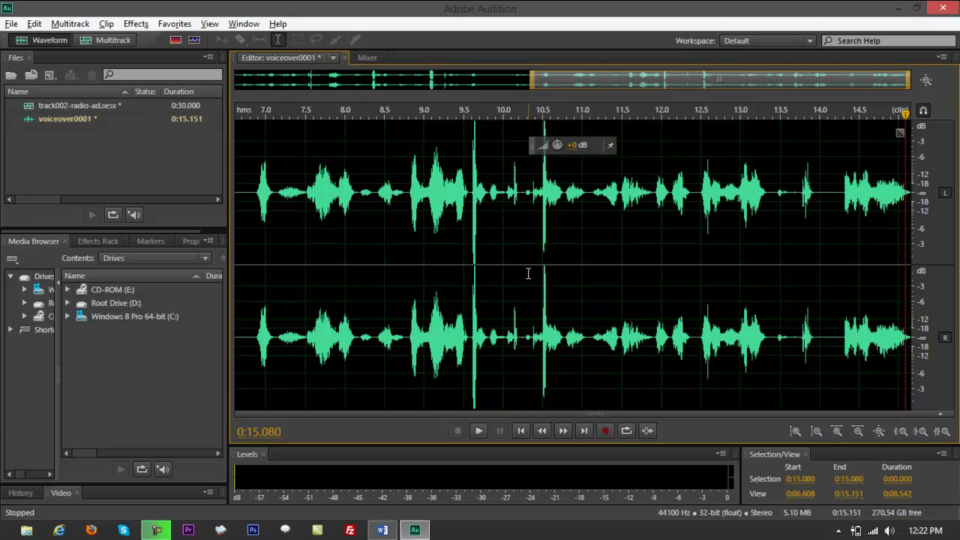
Check the shortened clip in the multitrack session, and reopen it in the waveform editor with the entire waveform selected.
{"action": "key", "text": "ctrl+a"}
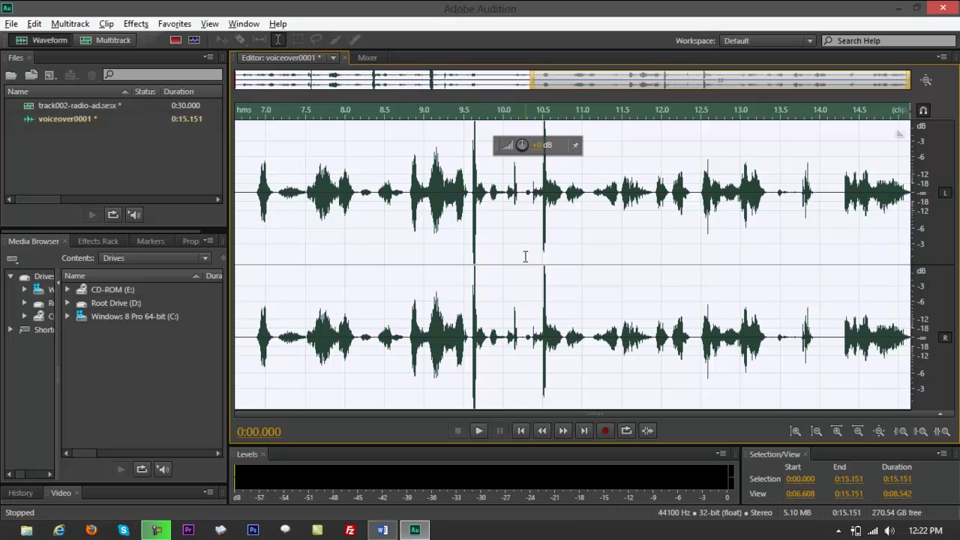
{"action": "left_click", "coordinate": [411, 242]}
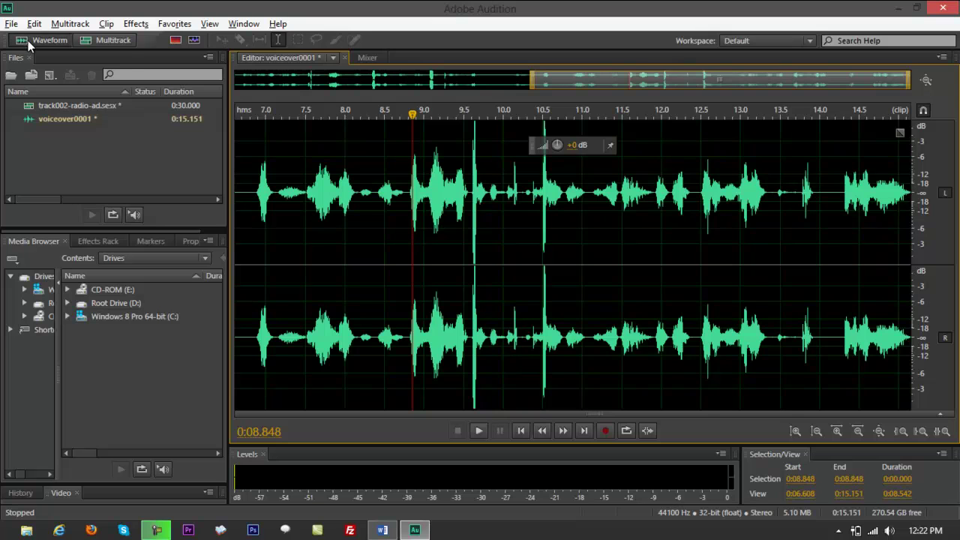
{"action": "left_click", "coordinate": [99, 40]}
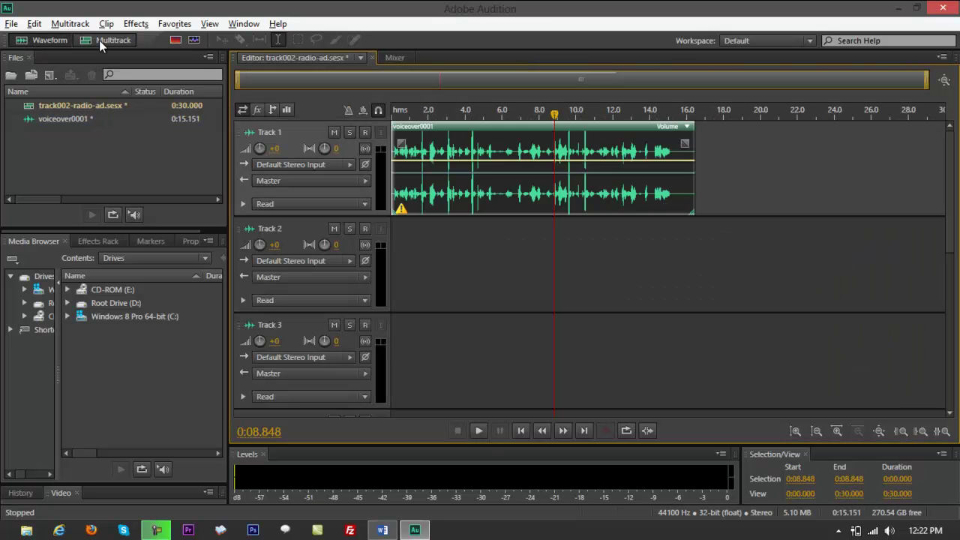
{"action": "double_click", "coordinate": [522, 189]}
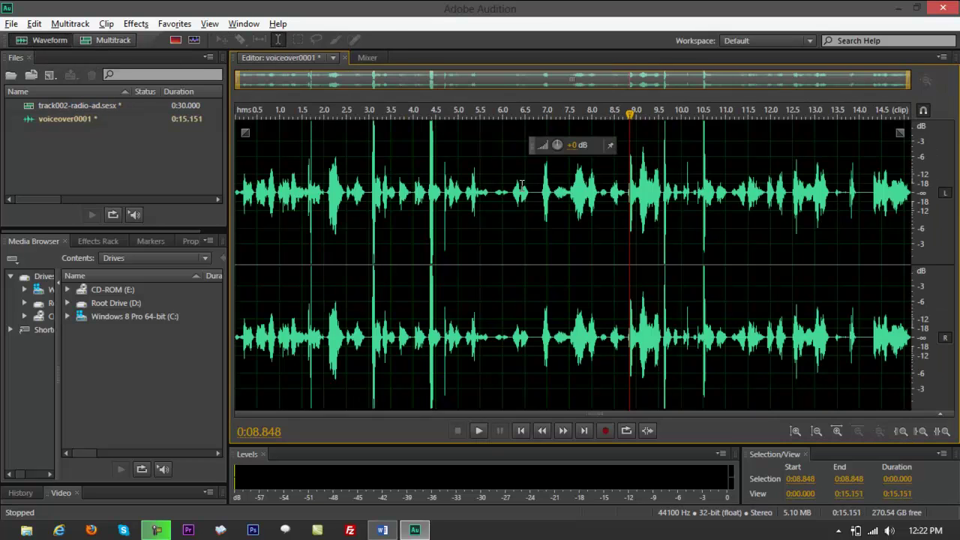
{"action": "left_click", "coordinate": [492, 225]}
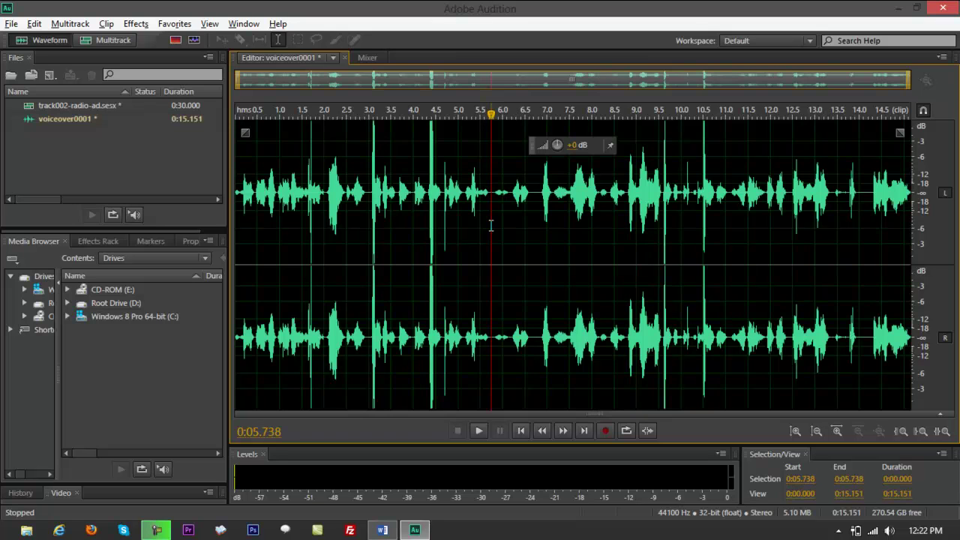
{"action": "key", "text": "ctrl+a"}
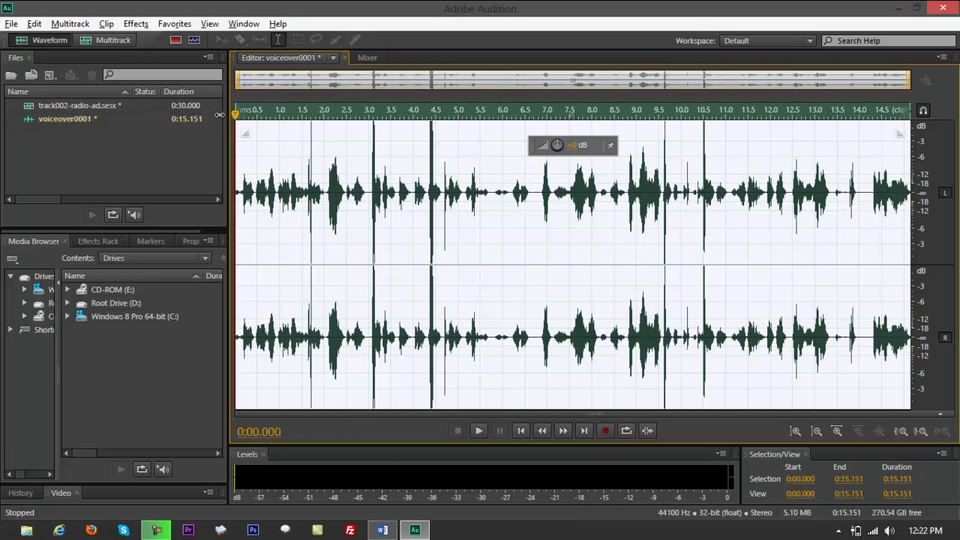
Apply the Analog Delay effect with the Hot Fusion preset to the entire voiceover.
{"action": "left_click", "coordinate": [136, 24]}
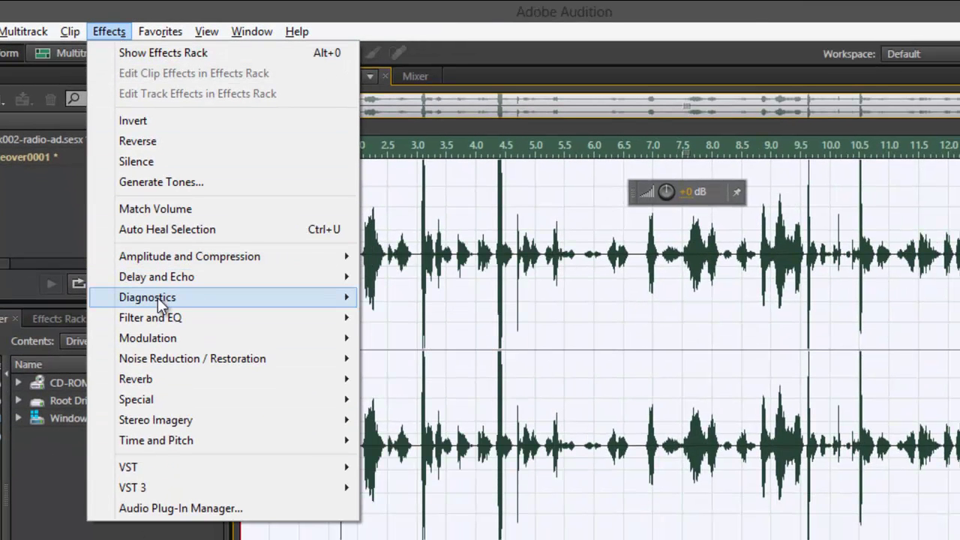
{"action": "mouse_move", "coordinate": [165, 282]}
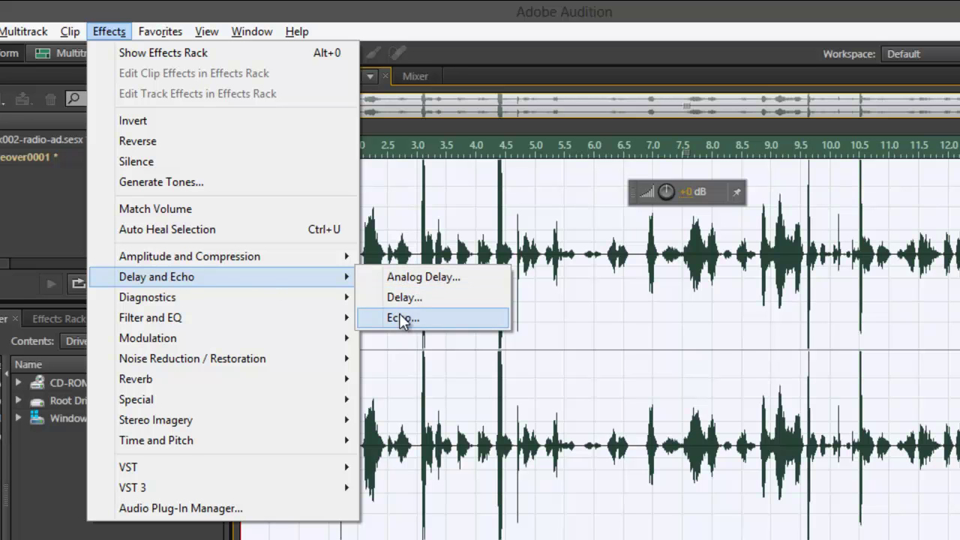
{"action": "left_click", "coordinate": [417, 280]}
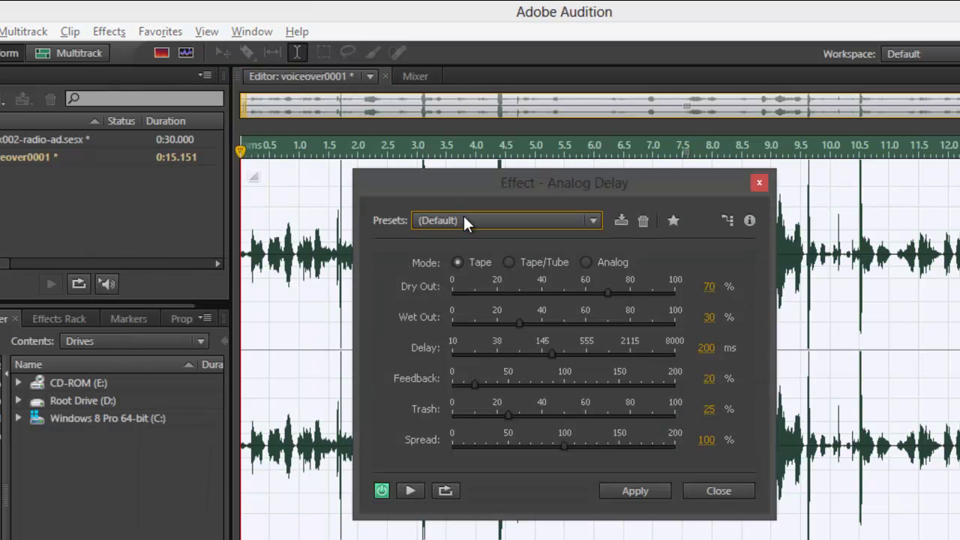
{"action": "left_click", "coordinate": [463, 217]}
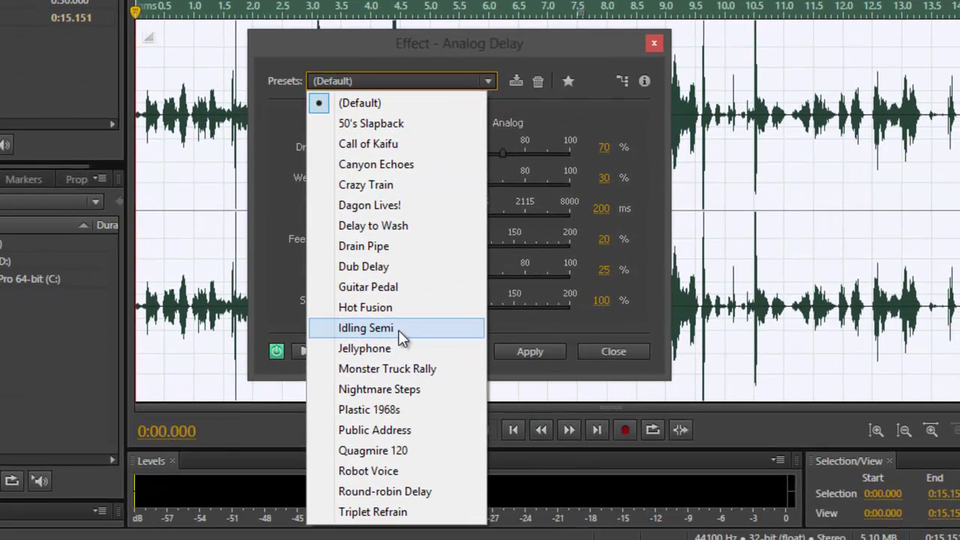
{"action": "left_click", "coordinate": [384, 315]}
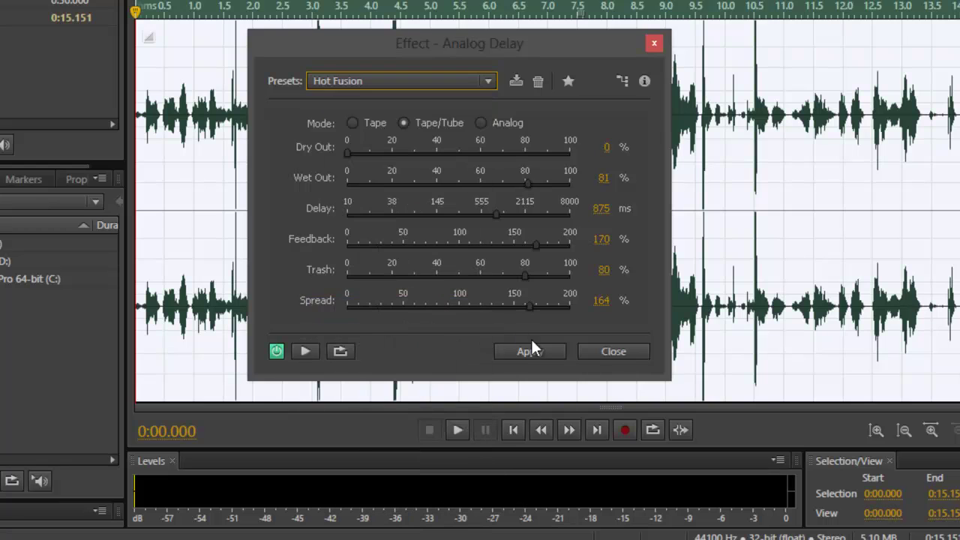
{"action": "left_click", "coordinate": [523, 347]}
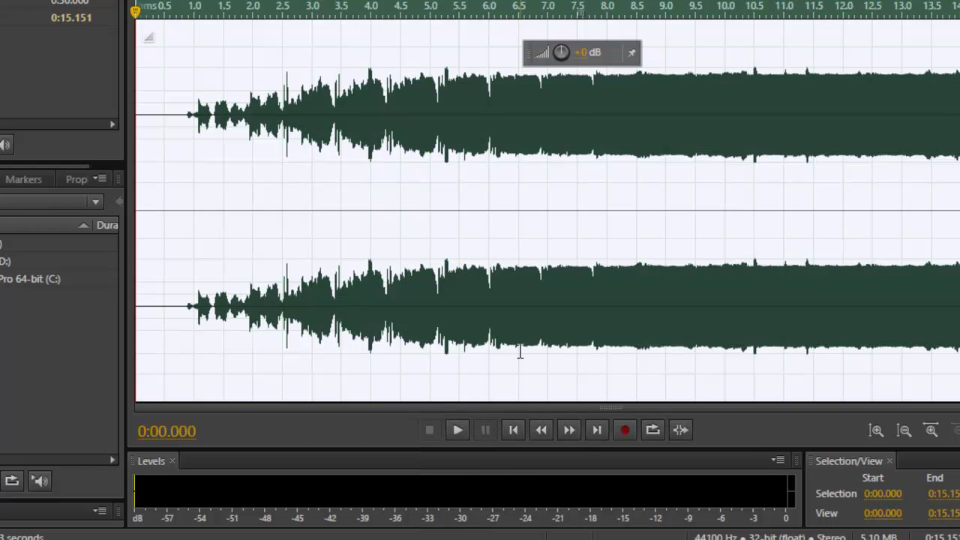
Play the first 6.6 seconds or so of the delayed voiceover and undo the Analog Delay effect.
{"action": "key", "text": "space"}
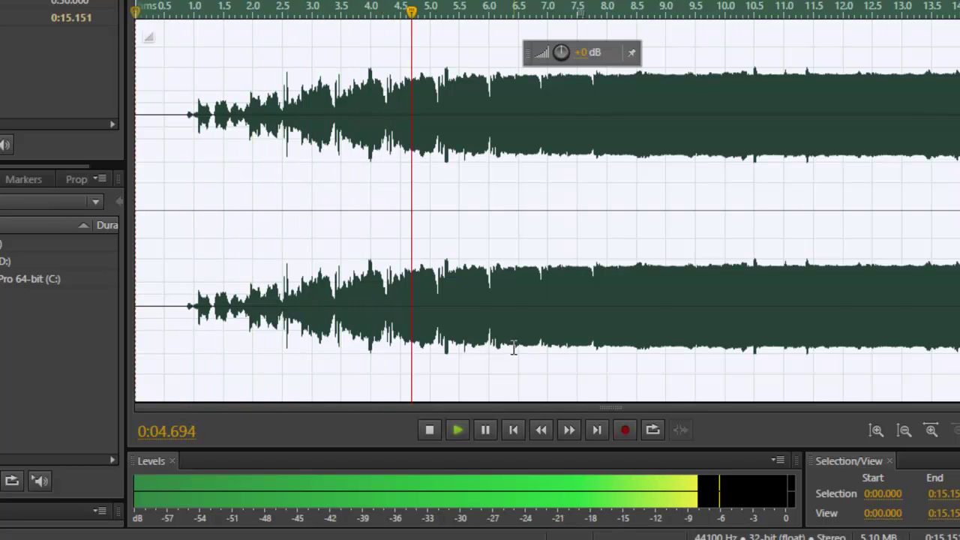
{"action": "key", "text": "space"}
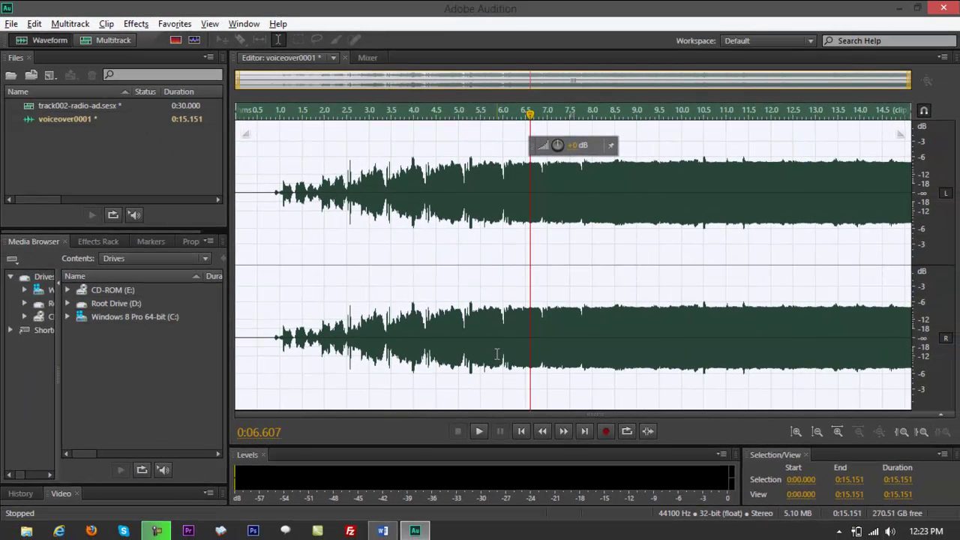
{"action": "key", "text": "ctrl+z"}
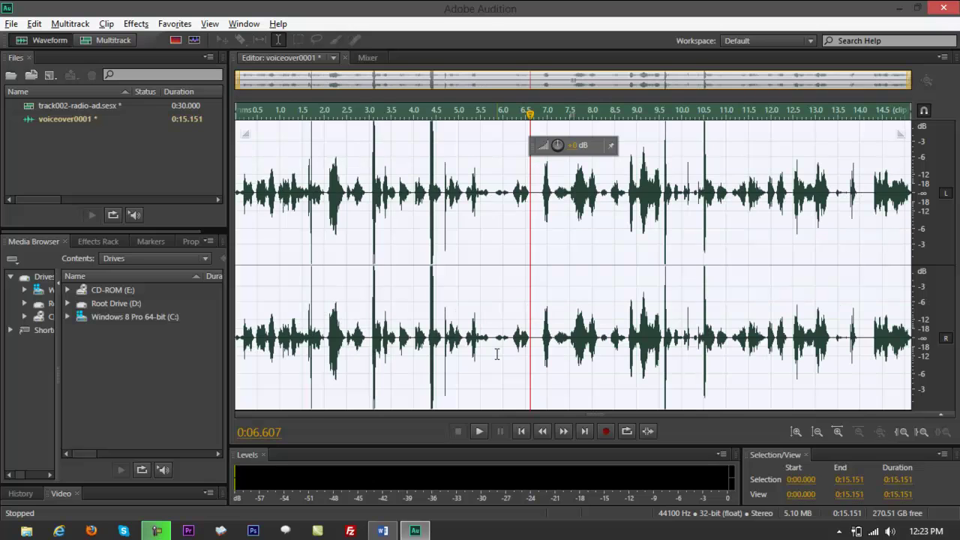
Apply the Studio Reverb effect with the Vocal Reverb (small) preset to the entire voiceover.
{"action": "left_click", "coordinate": [135, 24]}
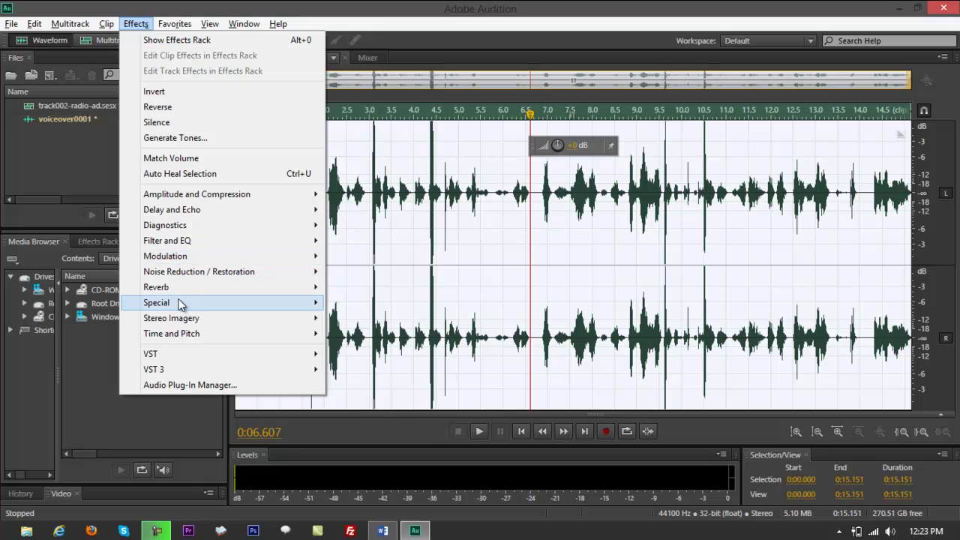
{"action": "mouse_move", "coordinate": [317, 288]}
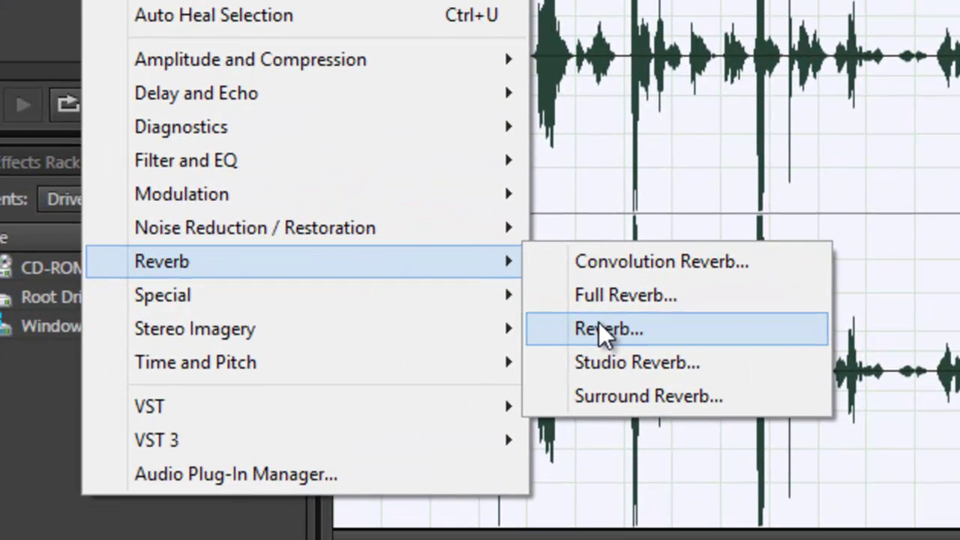
{"action": "left_click", "coordinate": [630, 367]}
{"action": "left_click", "coordinate": [411, 84]}
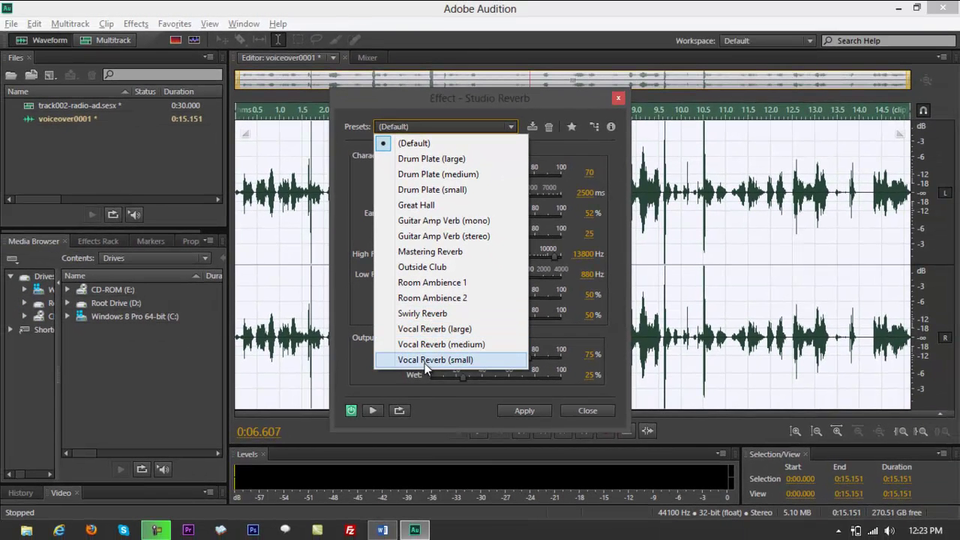
{"action": "left_click", "coordinate": [427, 359]}
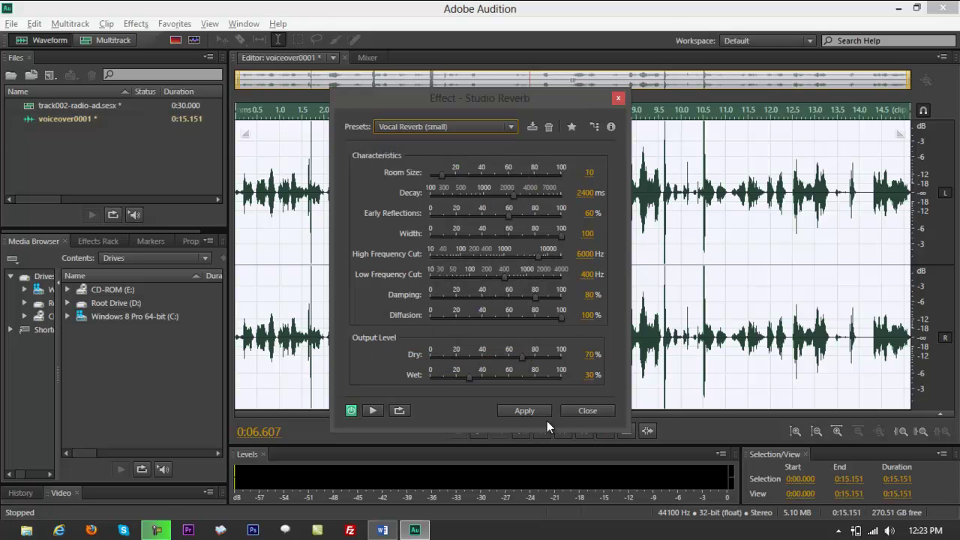
{"action": "left_click", "coordinate": [509, 410]}
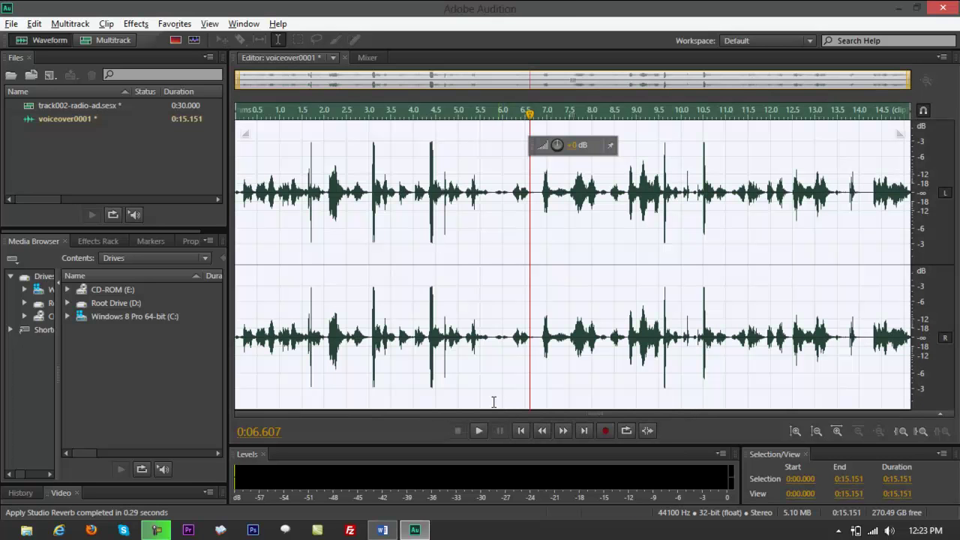
Play the first 10.6 seconds or so of the reverberated voiceover and undo the Studio Reverb effect.
{"action": "left_click_drag", "start_coordinate": [525, 119], "coordinate": [178, 100]}
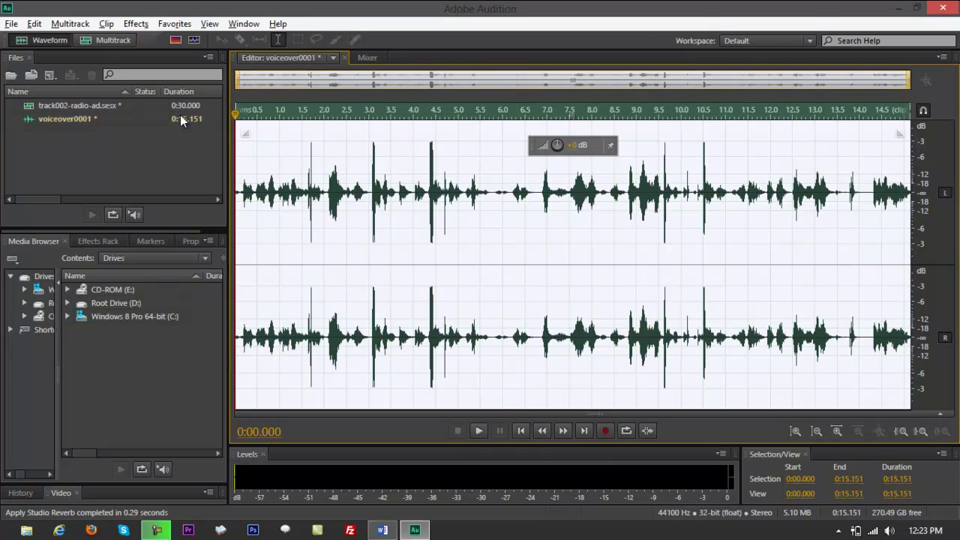
{"action": "key", "text": "space"}
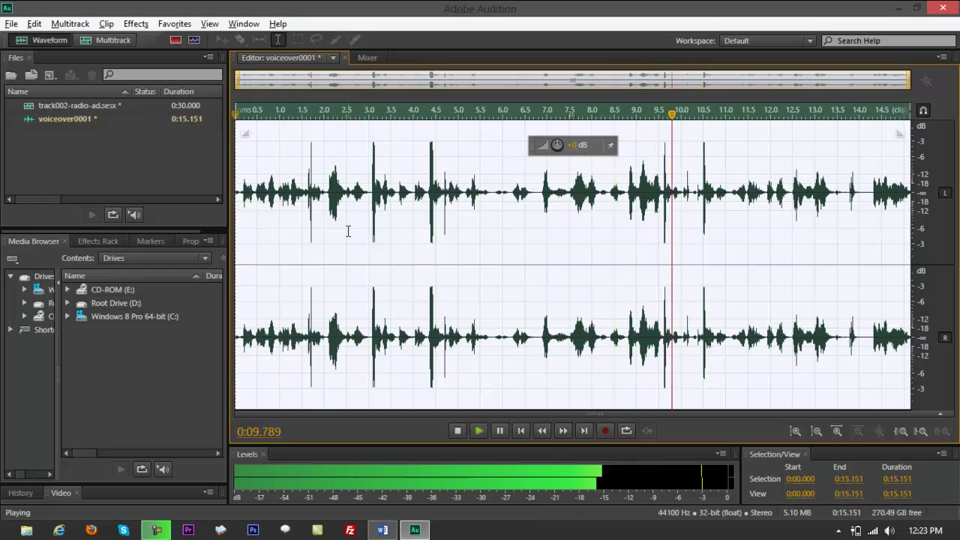
{"action": "key", "text": "space"}
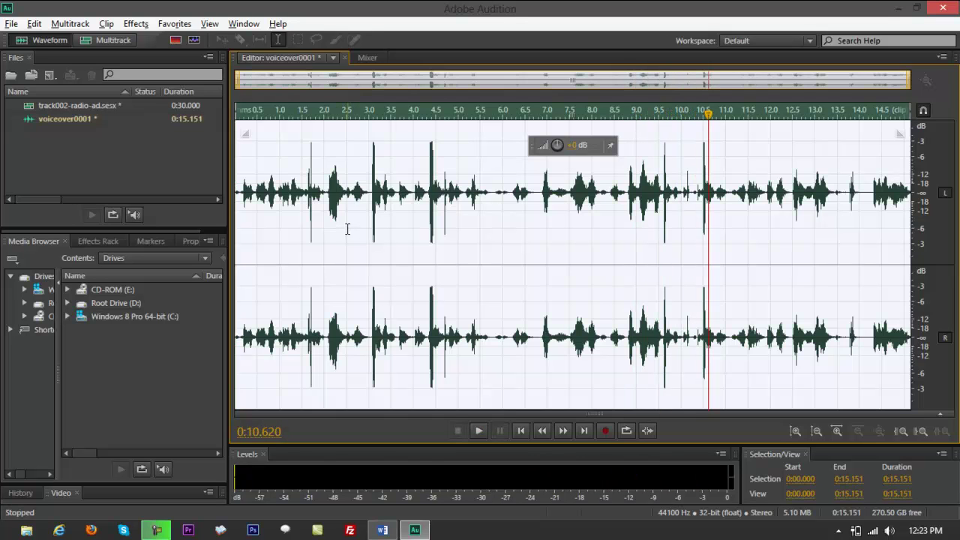
{"action": "left_click", "coordinate": [348, 228]}
{"action": "key", "text": "ctrl+a"}
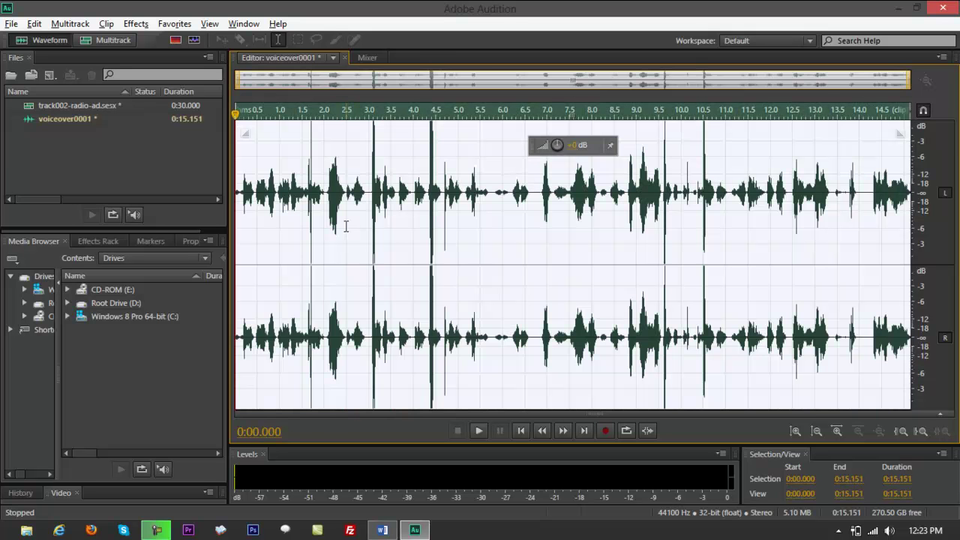
{"action": "left_click", "coordinate": [135, 24]}
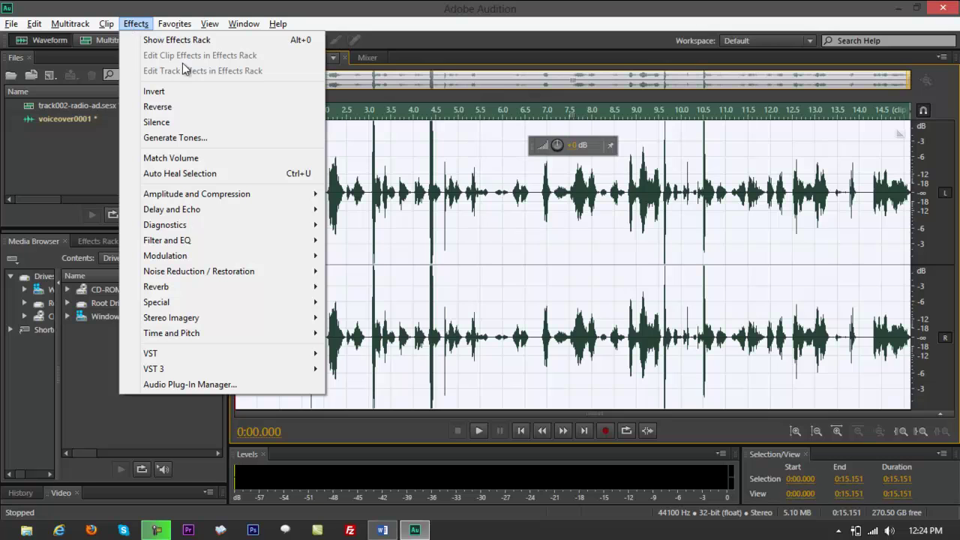
{"action": "left_click", "coordinate": [574, 253]}
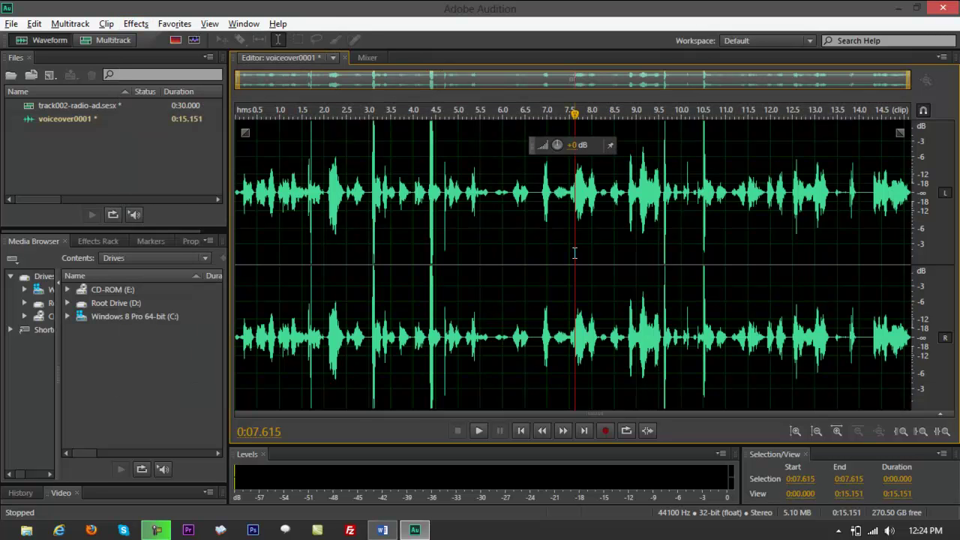
{"action": "key", "text": "ctrl+a"}
Return to the multitrack session and deselect the voiceover clip on Track 1.
{"action": "left_click", "coordinate": [100, 47]}
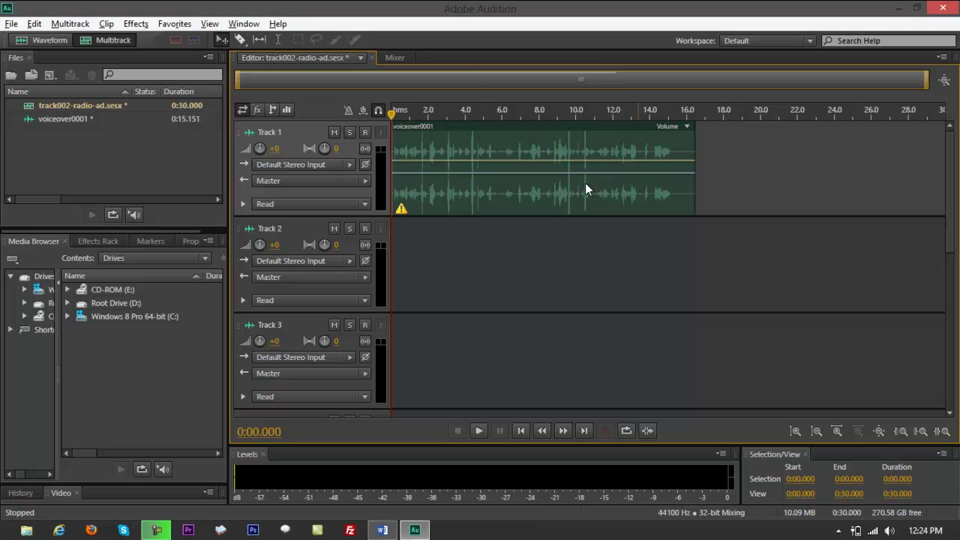
{"action": "left_click_drag", "start_coordinate": [391, 113], "coordinate": [619, 130]}
{"action": "key", "text": "Home"}
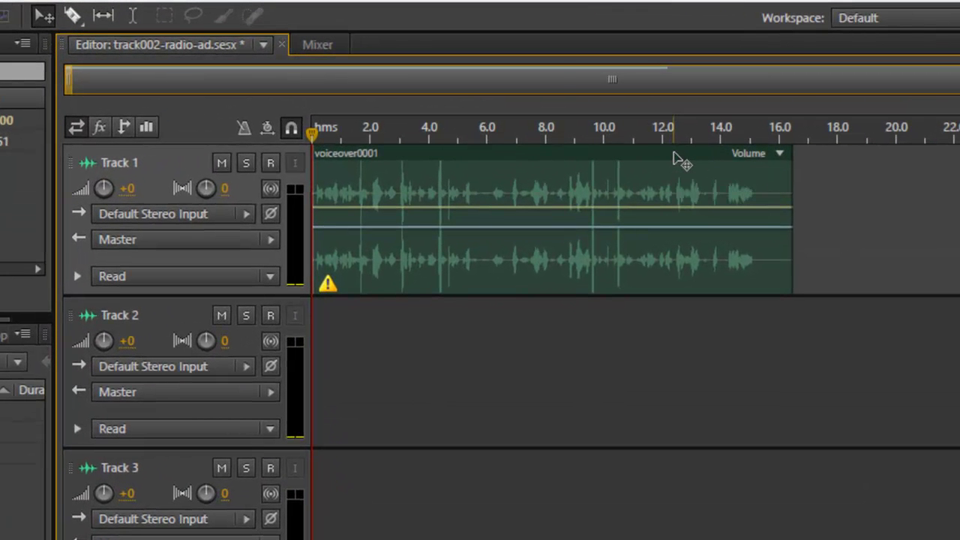
{"action": "left_click", "coordinate": [707, 170]}
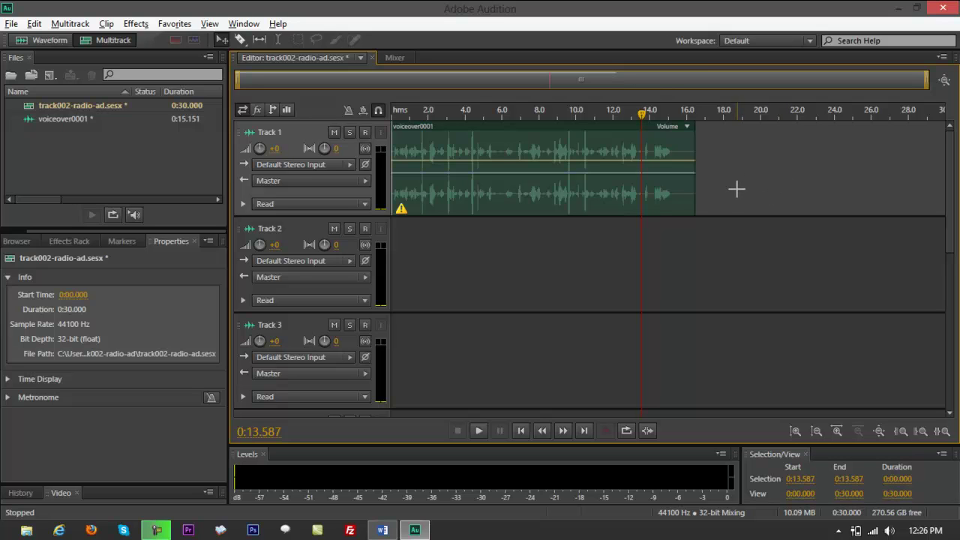
Copy the voiceover clip from Track 1 and paste it onto Track 2 at 0:17.550.
{"action": "left_click", "coordinate": [534, 144]}
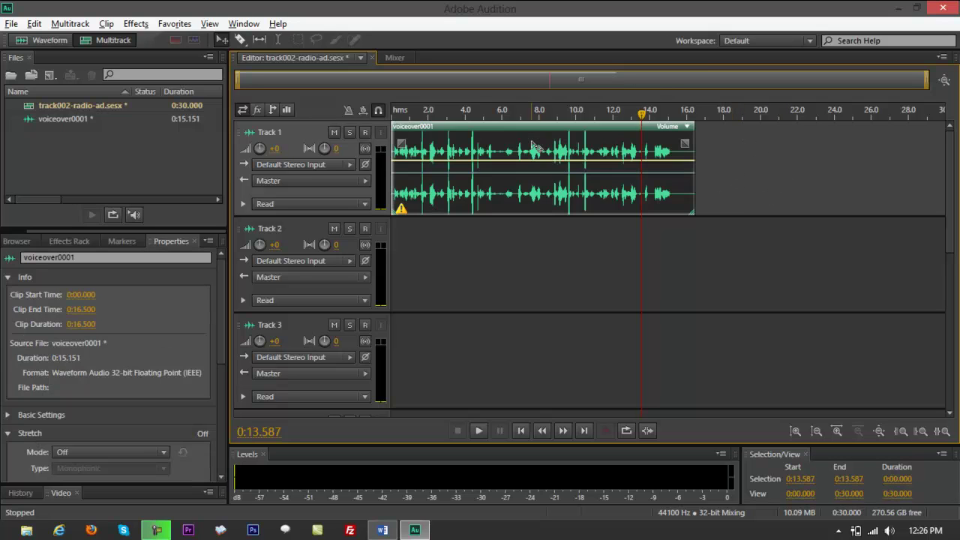
{"action": "right_click", "coordinate": [538, 145]}
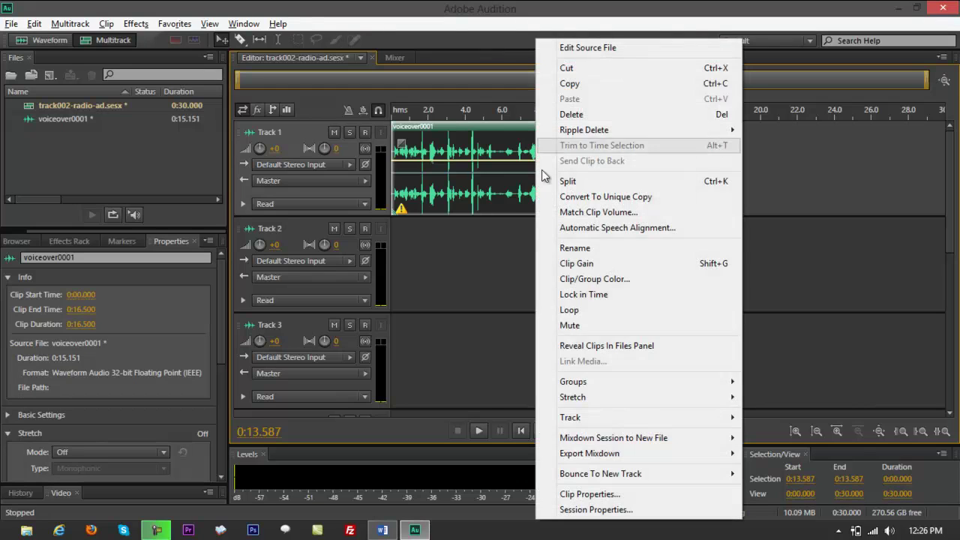
{"action": "left_click", "coordinate": [571, 84]}
{"action": "left_click_drag", "start_coordinate": [649, 111], "coordinate": [713, 113]}
{"action": "right_click", "coordinate": [731, 230]}
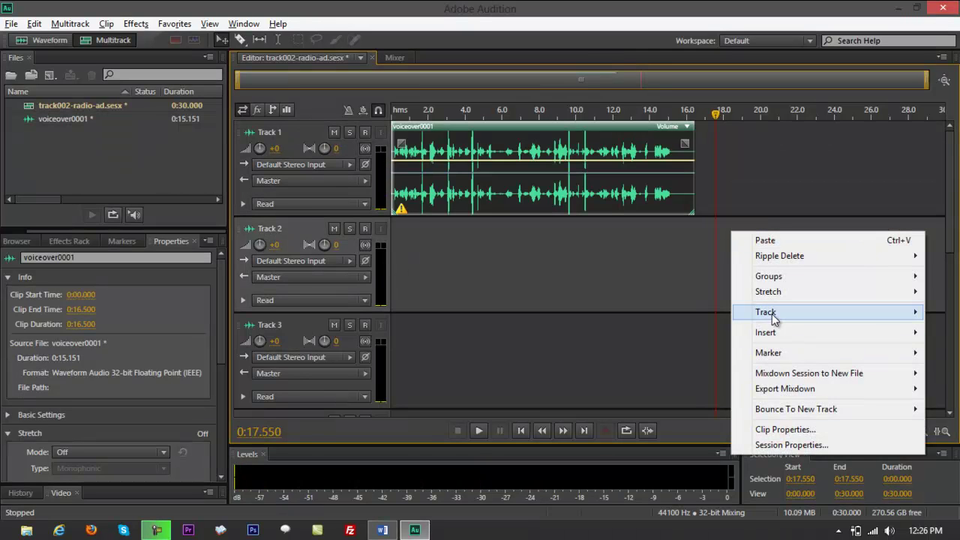
{"action": "left_click", "coordinate": [761, 239]}
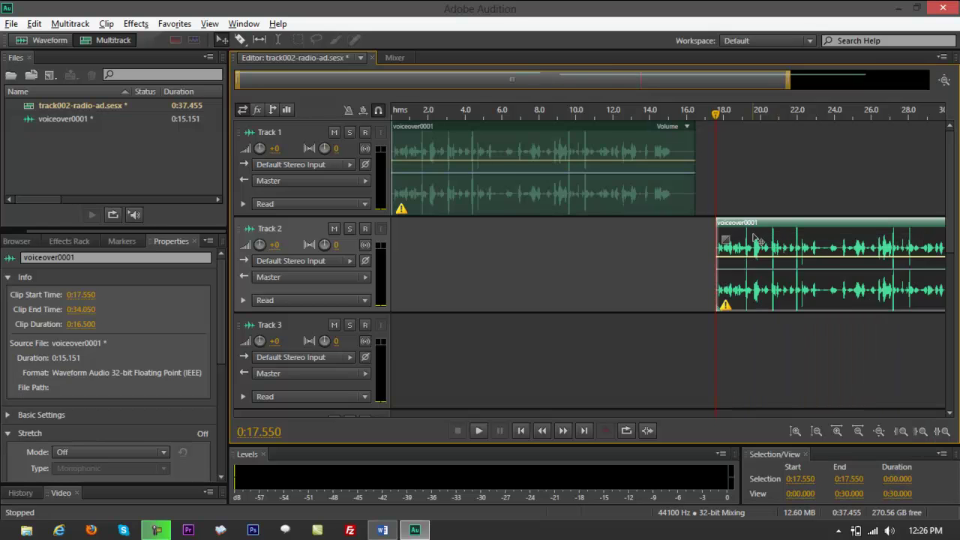
Move the copied clip on Track 2 to the session start and play about 3.9 seconds of both tracks.
{"action": "left_click_drag", "start_coordinate": [782, 229], "coordinate": [409, 259]}
{"action": "key", "text": "Home"}
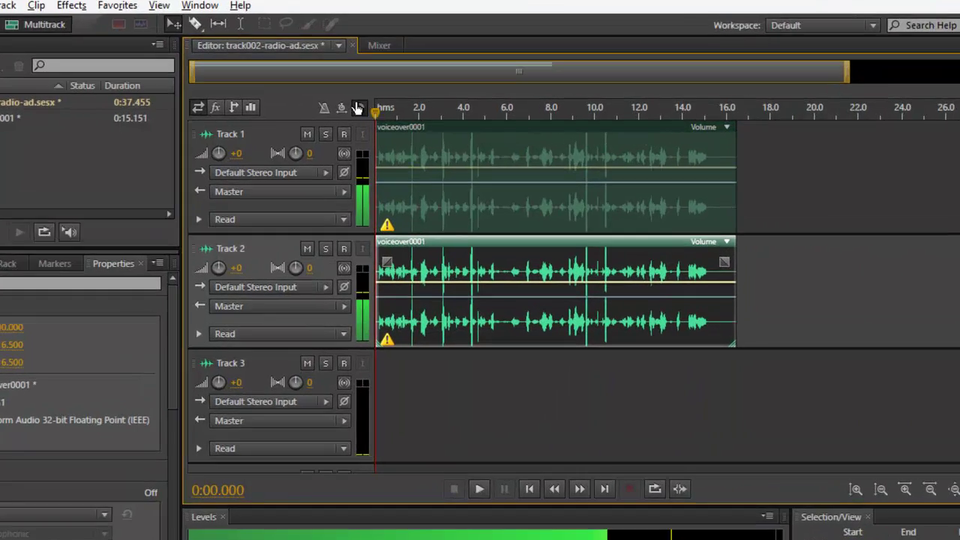
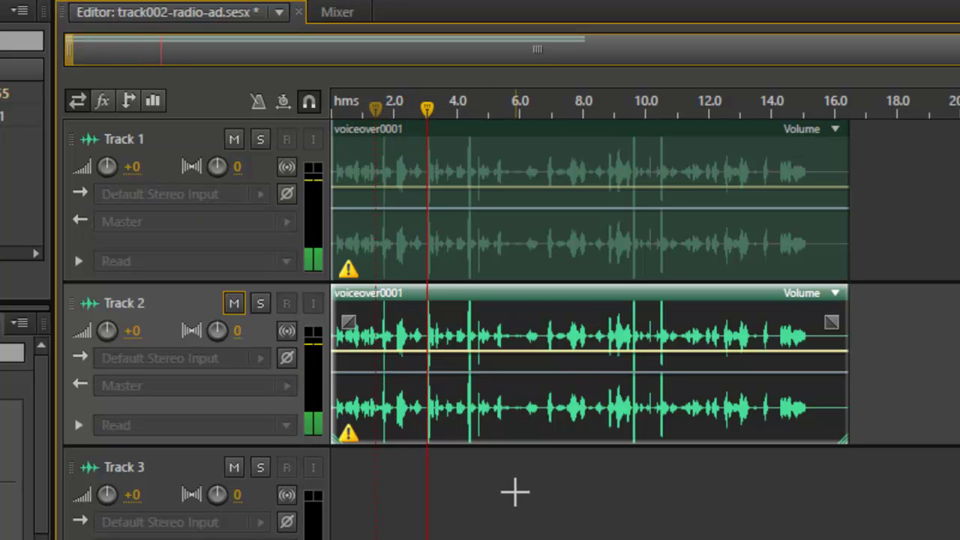
{"action": "key", "text": "space"}
Try muting Track 2 and adjusting Track 1's volume, and unmute Track 2 again.
{"action": "left_click", "coordinate": [235, 303]}
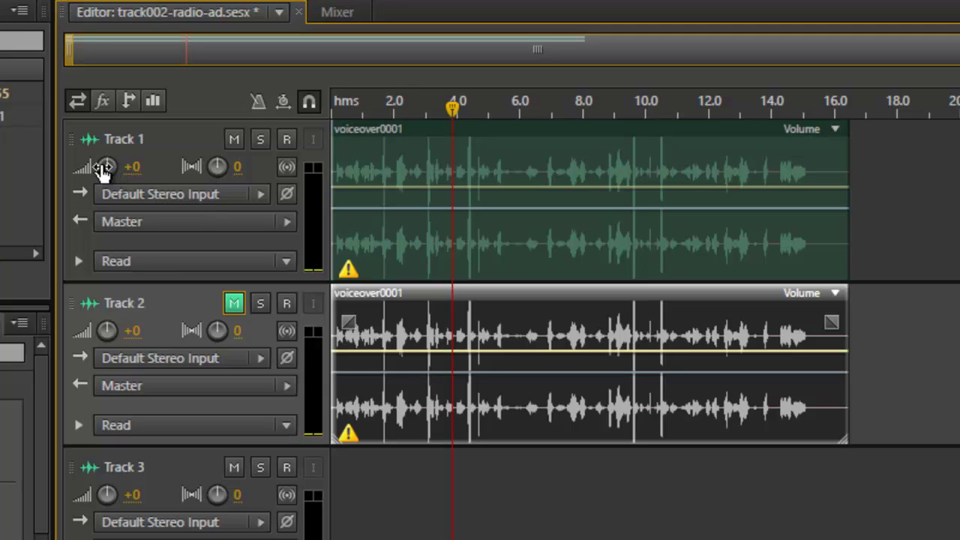
{"action": "mouse_move", "coordinate": [109, 167]}
{"action": "left_mouse_down"}
{"action": "mouse_move", "coordinate": [159, 170]}
{"action": "mouse_move", "coordinate": [75, 169]}
{"action": "mouse_move", "coordinate": [105, 161]}
{"action": "mouse_move", "coordinate": [90, 165]}
{"action": "left_mouse_up"}
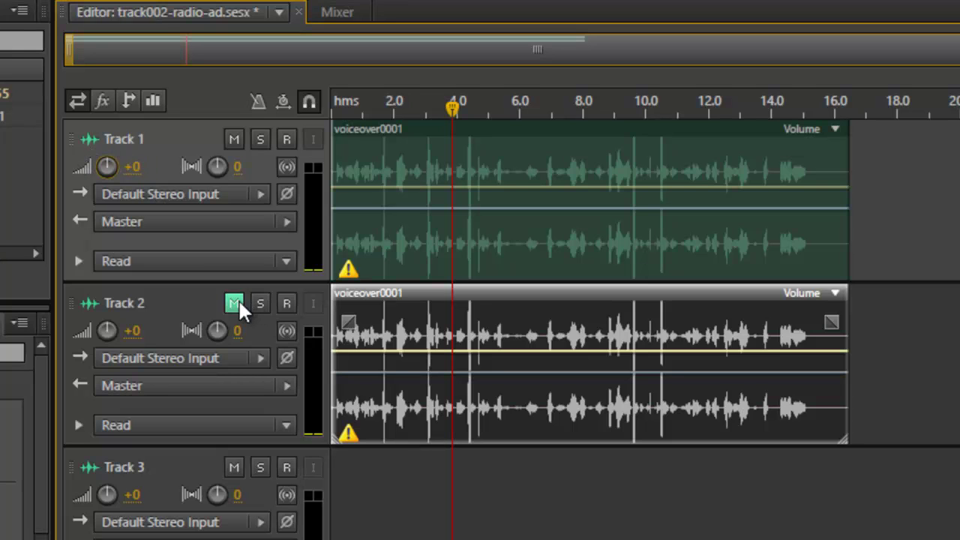
{"action": "left_click", "coordinate": [235, 305]}
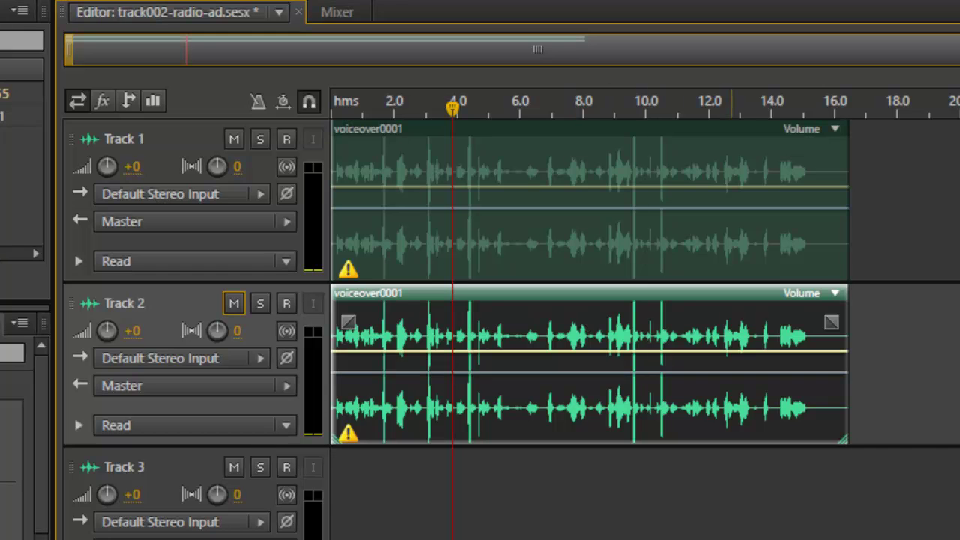
Shift the Track 2 voiceover clip to start at about 0.041 s, and check its offset from Track 1 near 4.7 s.
{"action": "left_click_drag", "start_coordinate": [585, 50], "coordinate": [211, 75]}
{"action": "left_click_drag", "start_coordinate": [439, 300], "coordinate": [454, 304]}
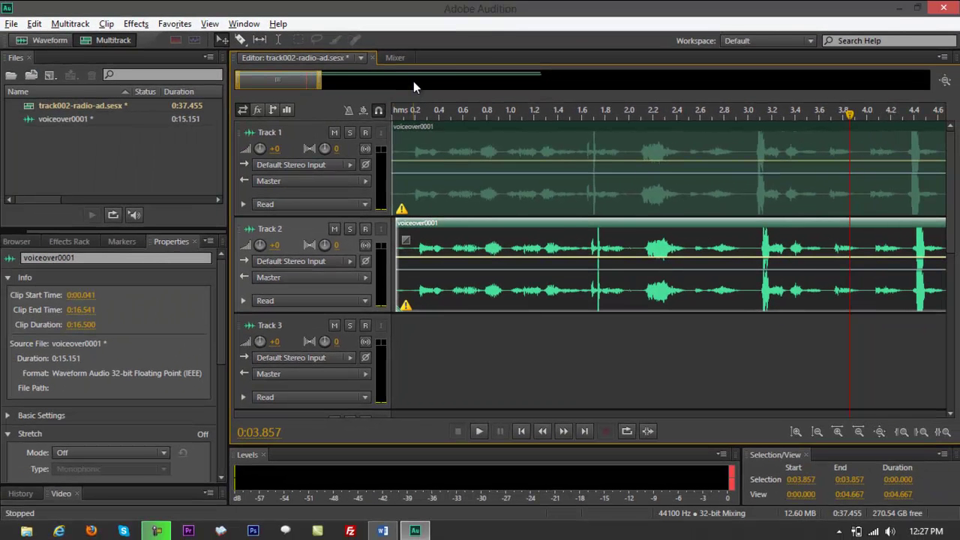
{"action": "left_click", "coordinate": [413, 81]}
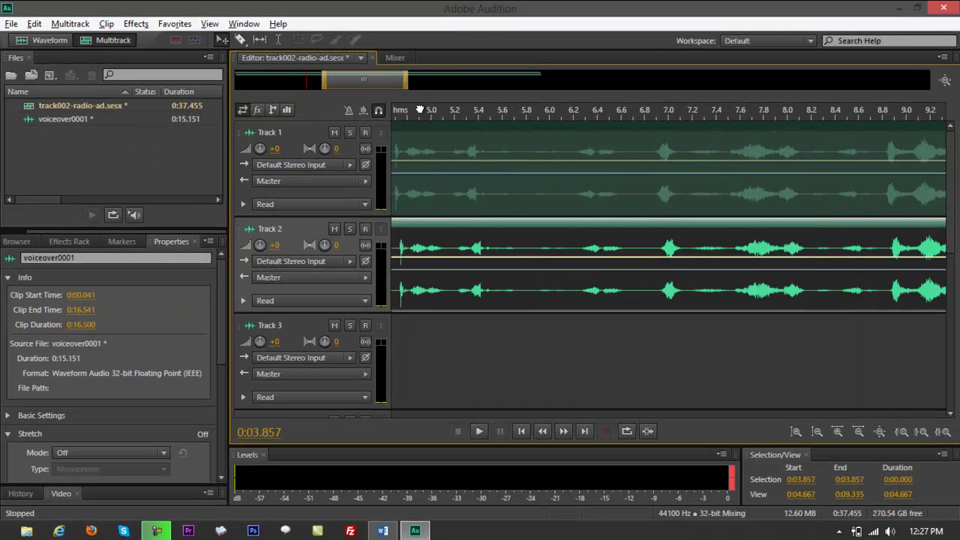
{"action": "left_click_drag", "start_coordinate": [424, 114], "coordinate": [399, 117]}
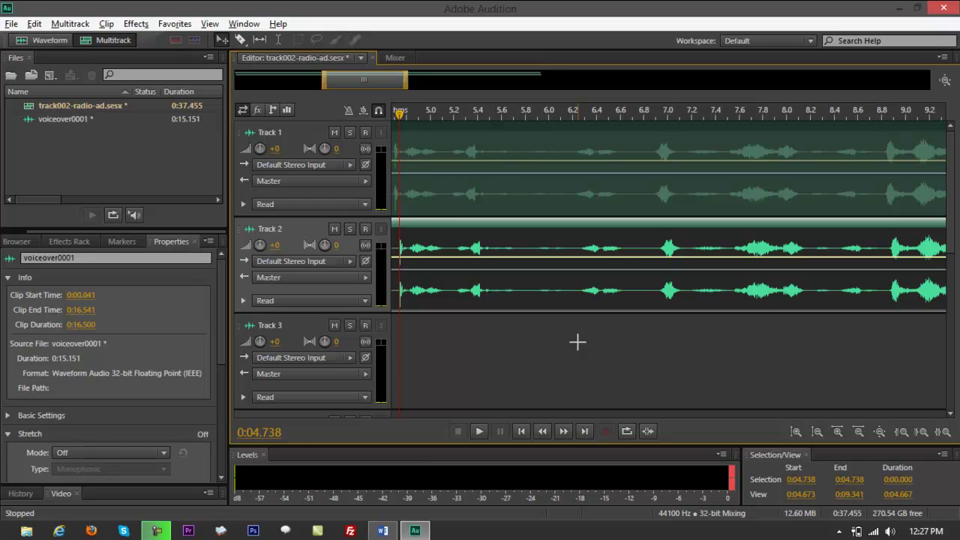
Play both offset voiceover tracks from the session start for about 4.2 seconds.
{"action": "key", "text": "Home"}
{"action": "key", "text": "space"}
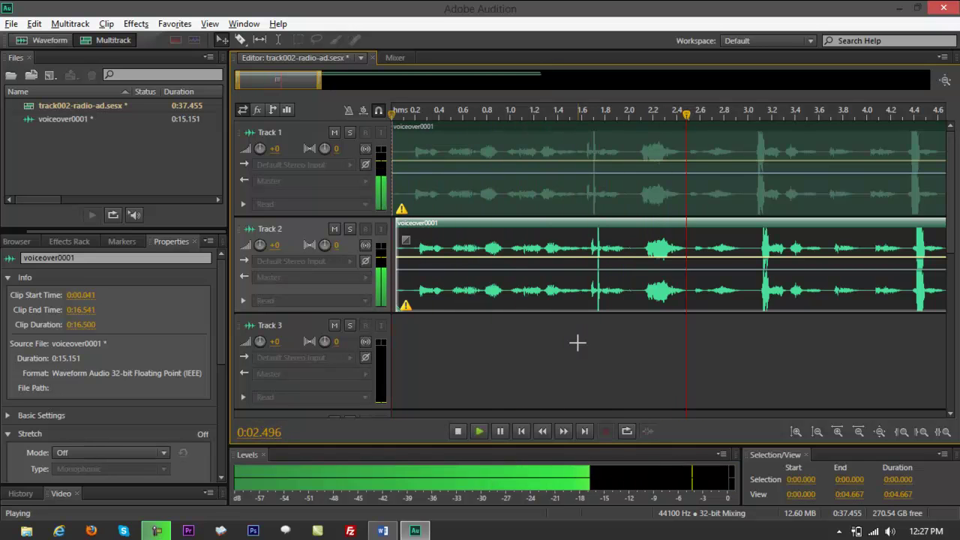
{"action": "key", "text": "space"}
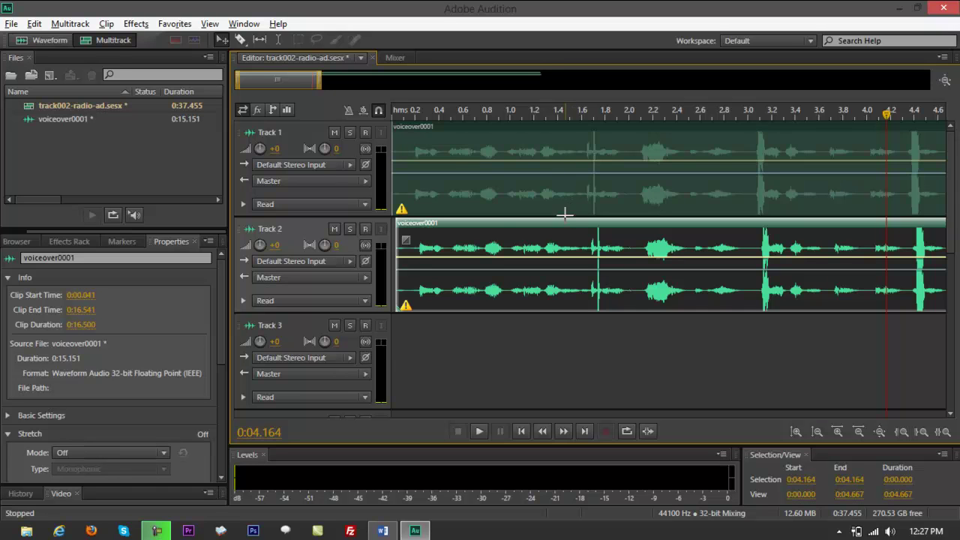
{"action": "left_click", "coordinate": [135, 24]}
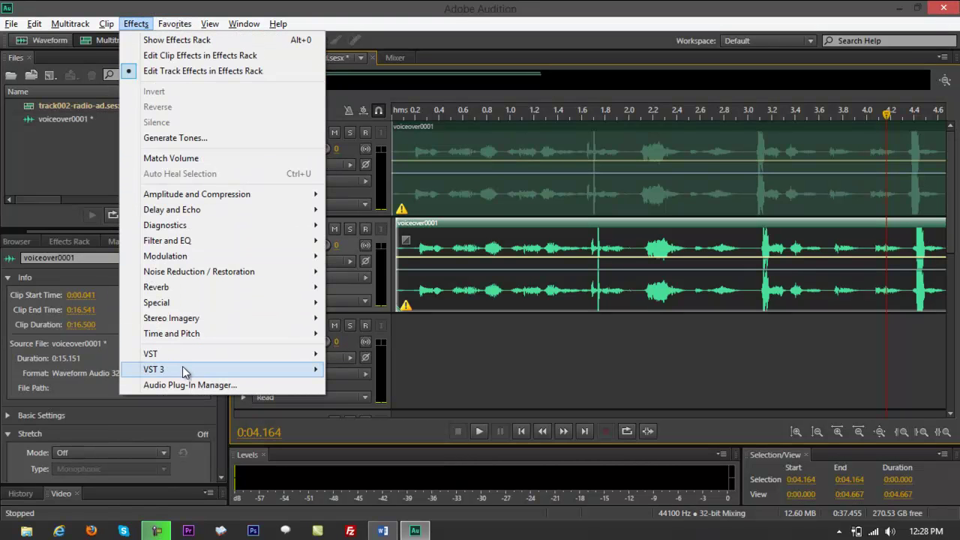
{"action": "left_click", "coordinate": [715, 383]}
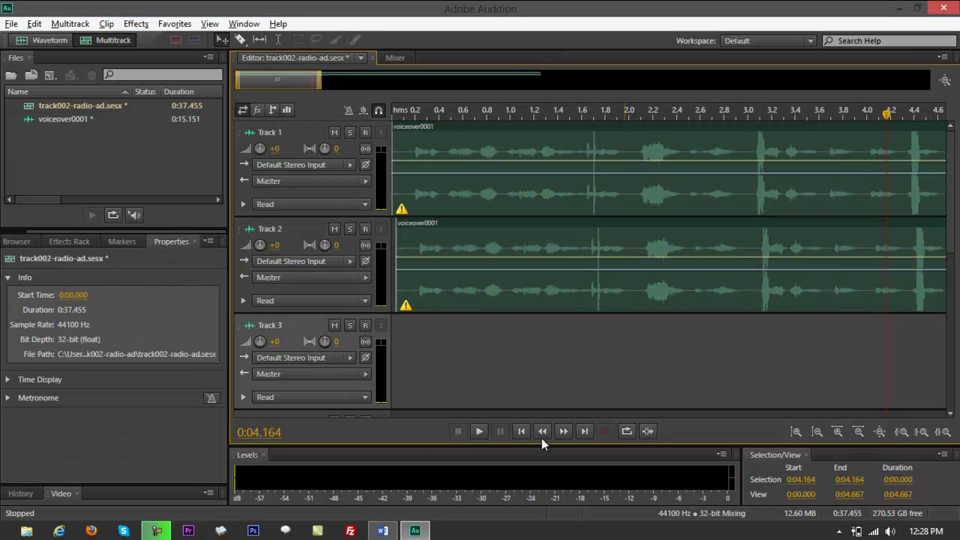
Select the Track 2 clip and replay the doubled voiceover from the beginning to about 4.15 seconds.
{"action": "left_click_drag", "start_coordinate": [320, 80], "coordinate": [684, 83]}
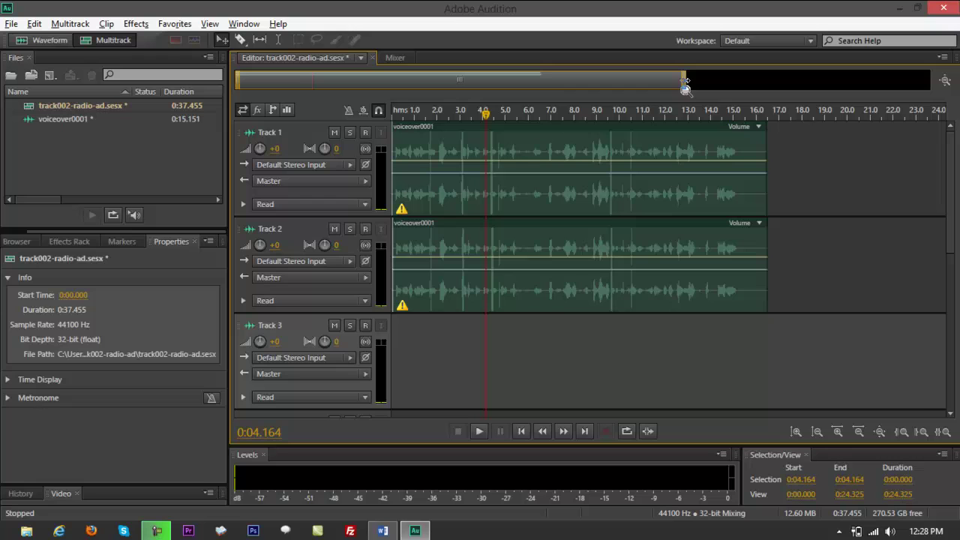
{"action": "left_click", "coordinate": [538, 297]}
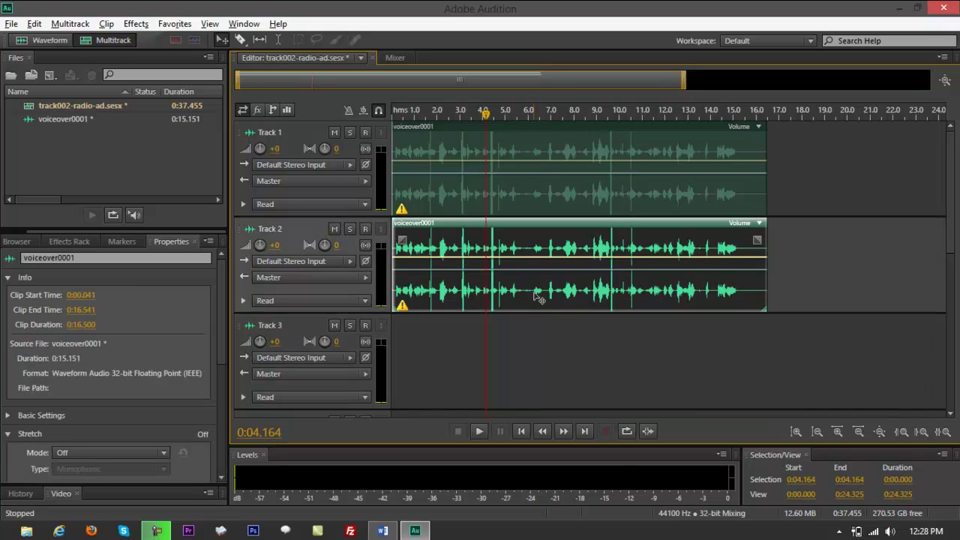
{"action": "key", "text": "Home"}
{"action": "key", "text": "space"}
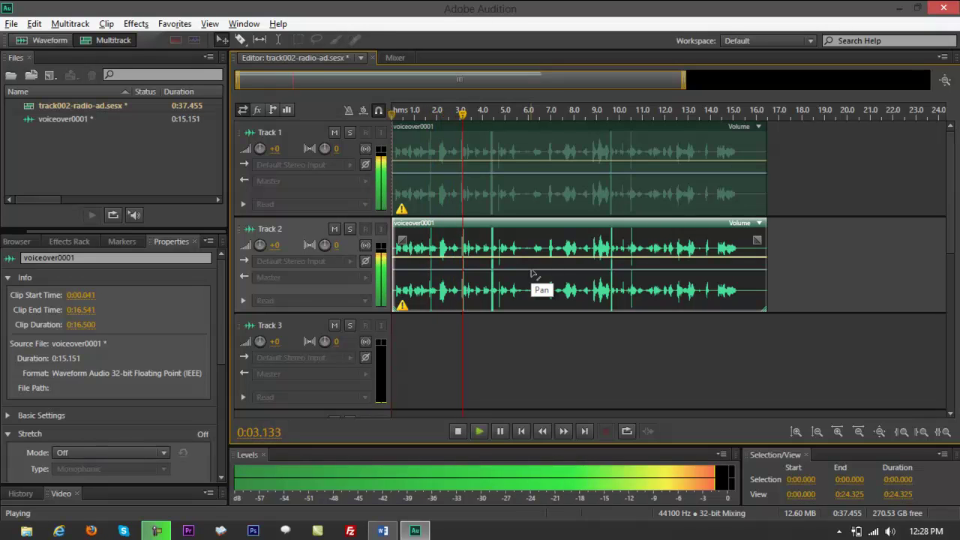
{"action": "key", "text": "space"}
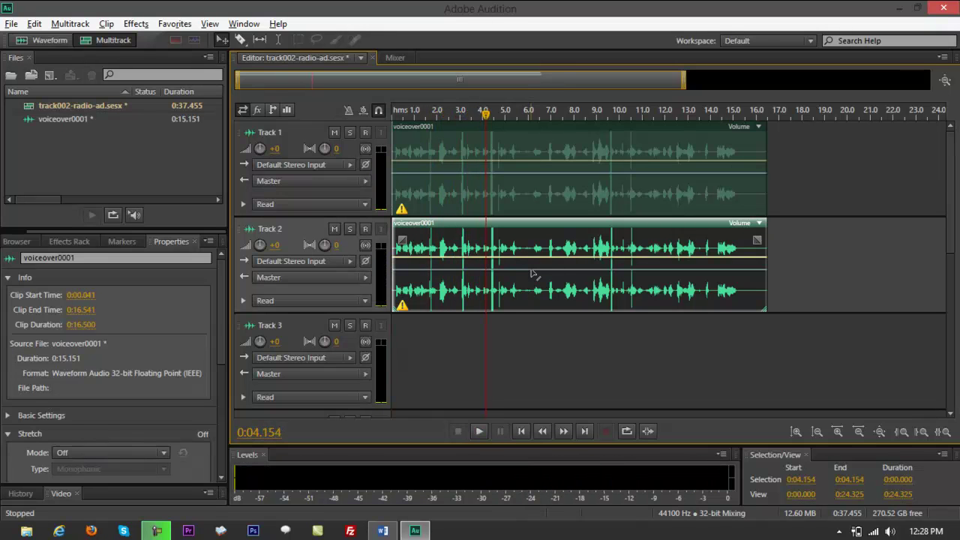
Nudge the Track 2 voiceover clip to start at about 0.054 s and return the playhead to the session start.
{"action": "left_click_drag", "start_coordinate": [530, 272], "coordinate": [531, 272]}
{"action": "key", "text": "Home"}
{"action": "left_click_drag", "start_coordinate": [685, 79], "coordinate": [725, 87]}
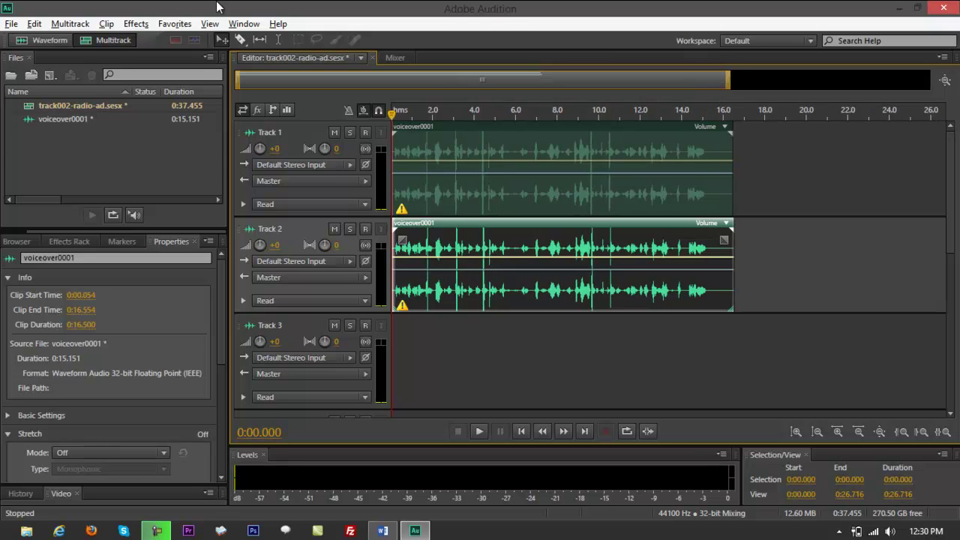
{"action": "left_click", "coordinate": [147, 26]}
{"action": "mouse_move", "coordinate": [260, 424]}
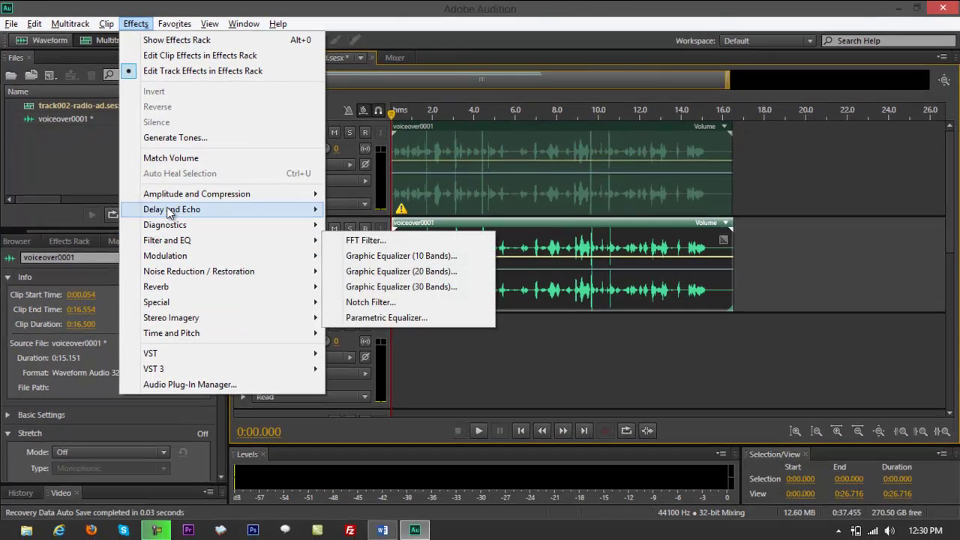
{"action": "mouse_move", "coordinate": [169, 214]}
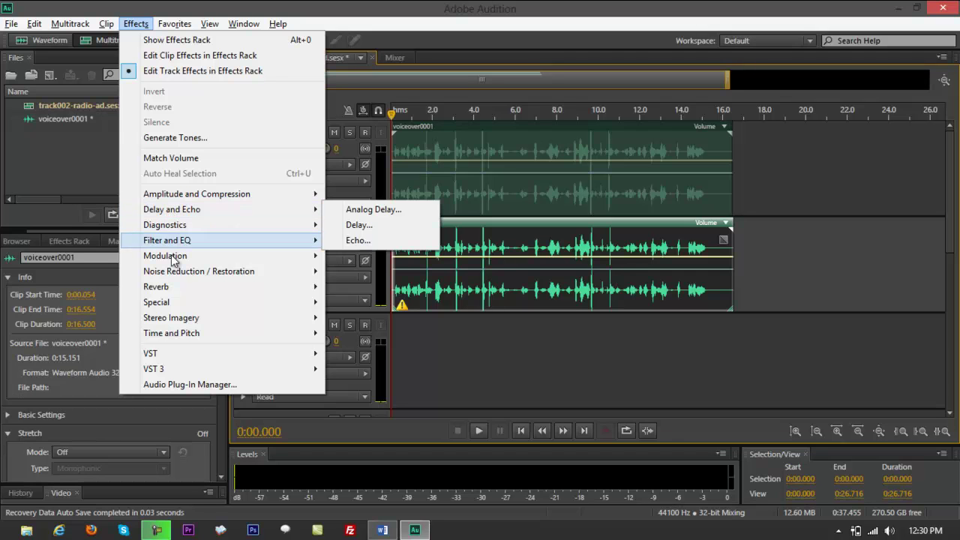
{"action": "mouse_move", "coordinate": [169, 290]}
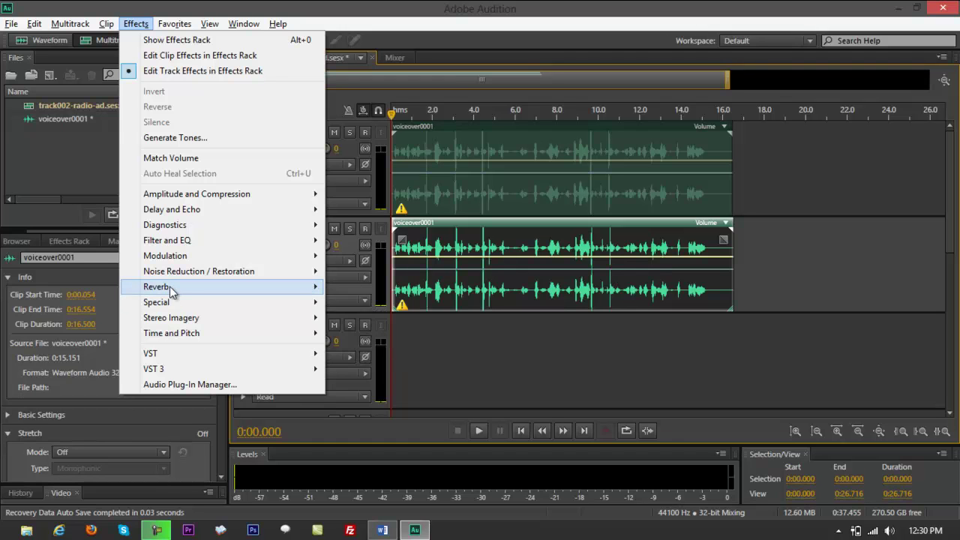
{"action": "left_click", "coordinate": [542, 404]}
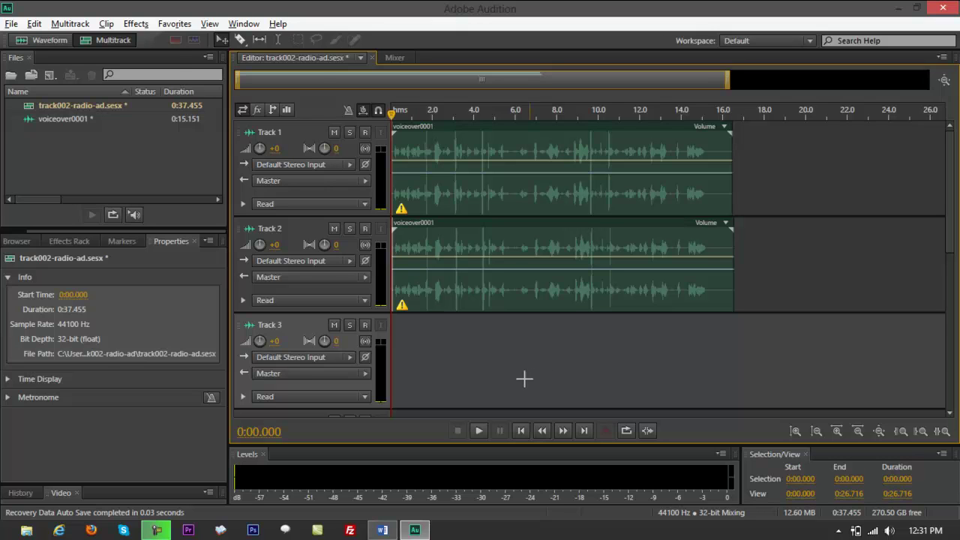
{"action": "left_click", "coordinate": [135, 25]}
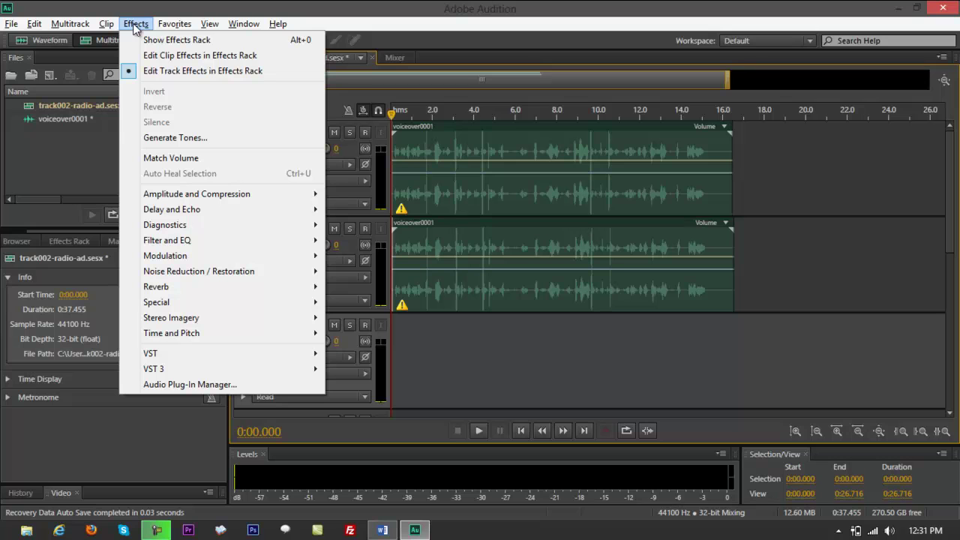
{"action": "left_click", "coordinate": [547, 349]}
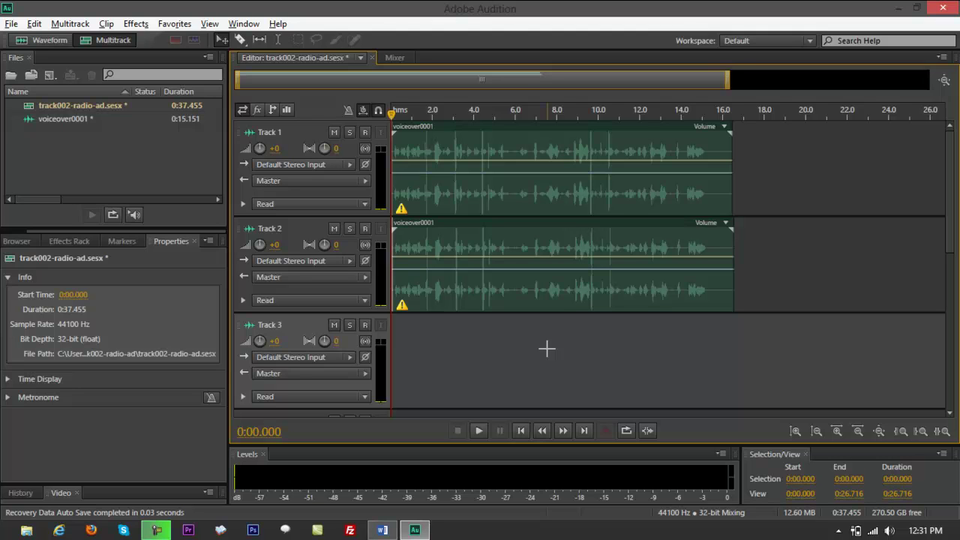
Play the doubled voiceover on Track 1 and Track 2 from the session start.
{"action": "key", "text": "space"}
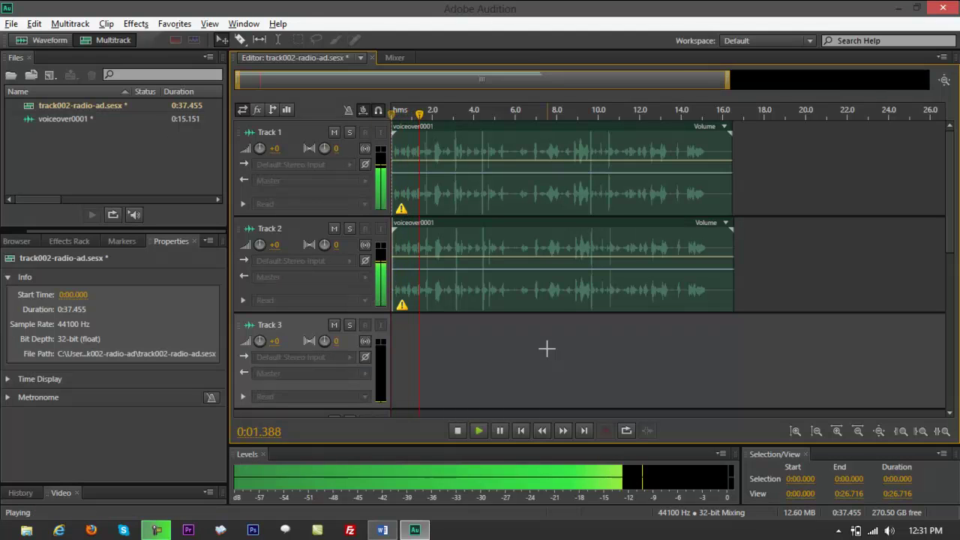